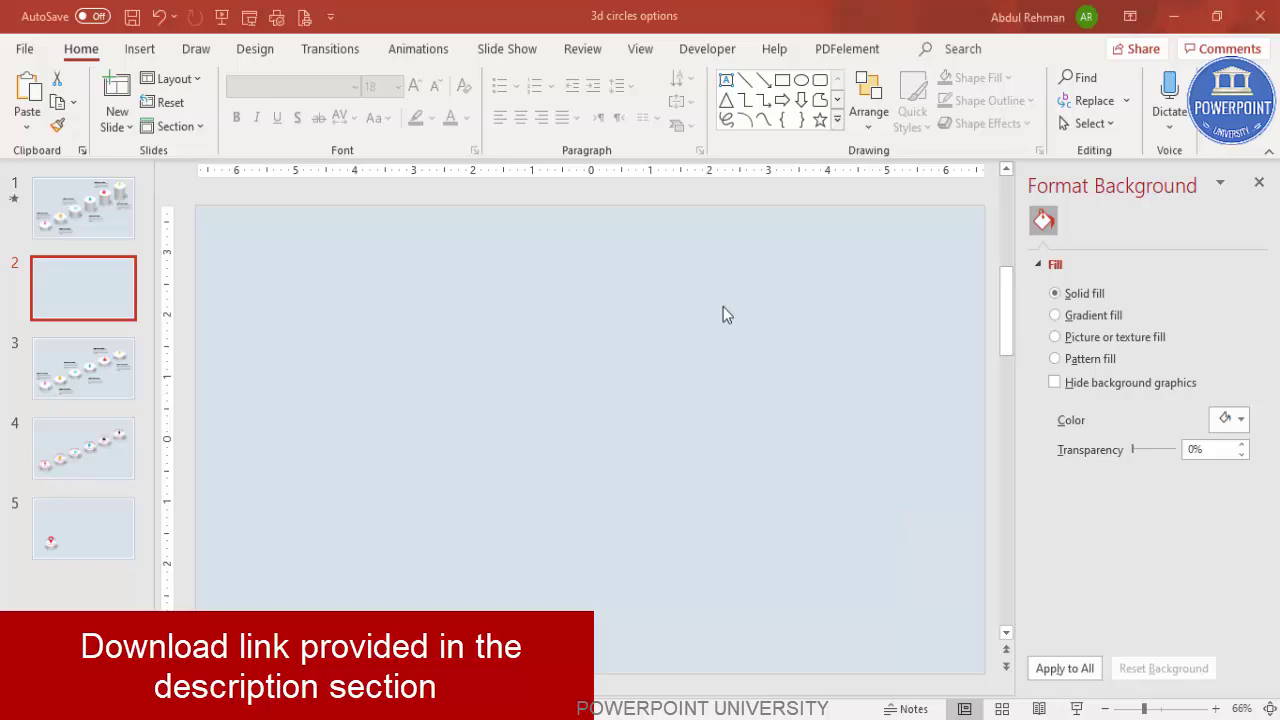
Draw an oval shape near the middle of the slide
click(140, 48)
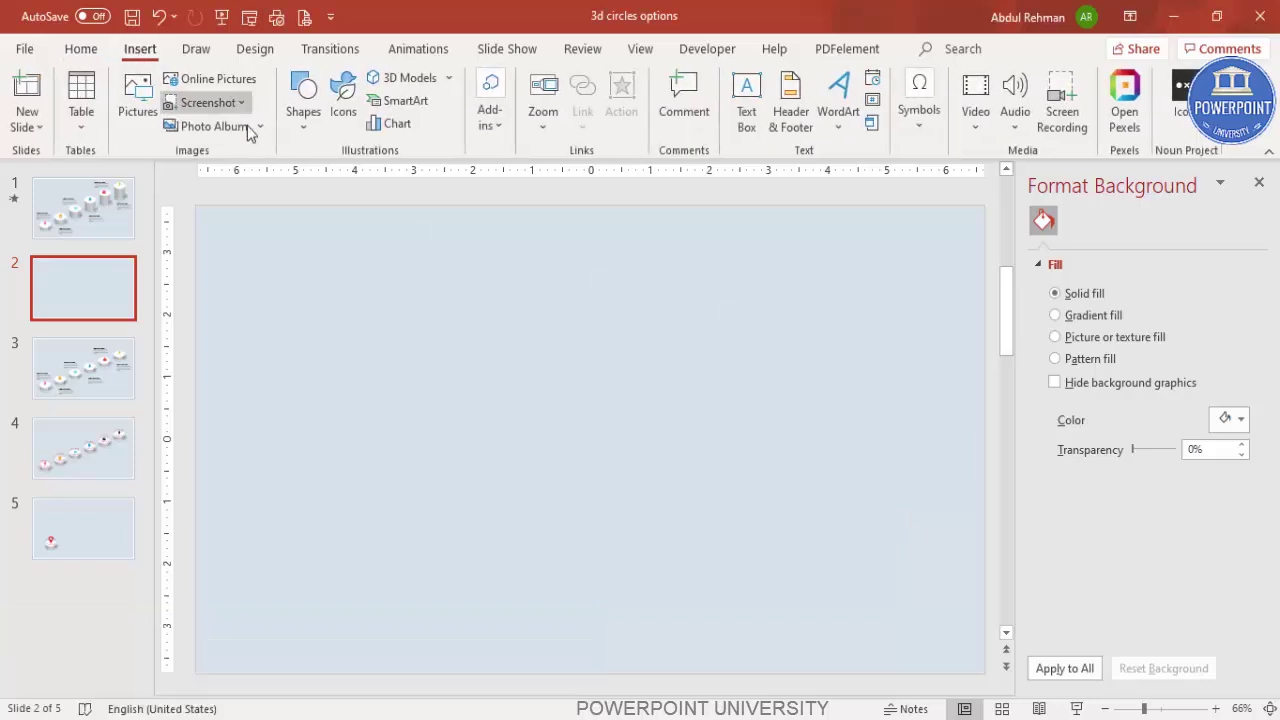
click(305, 115)
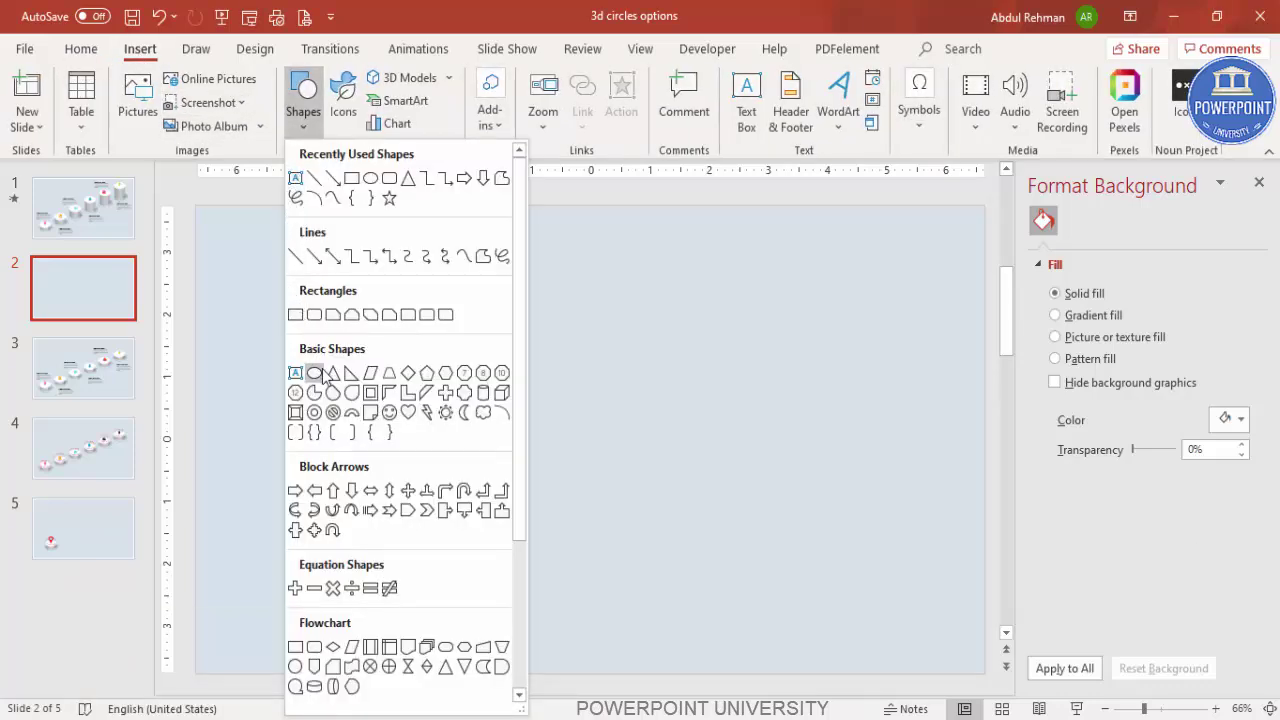
click(315, 375)
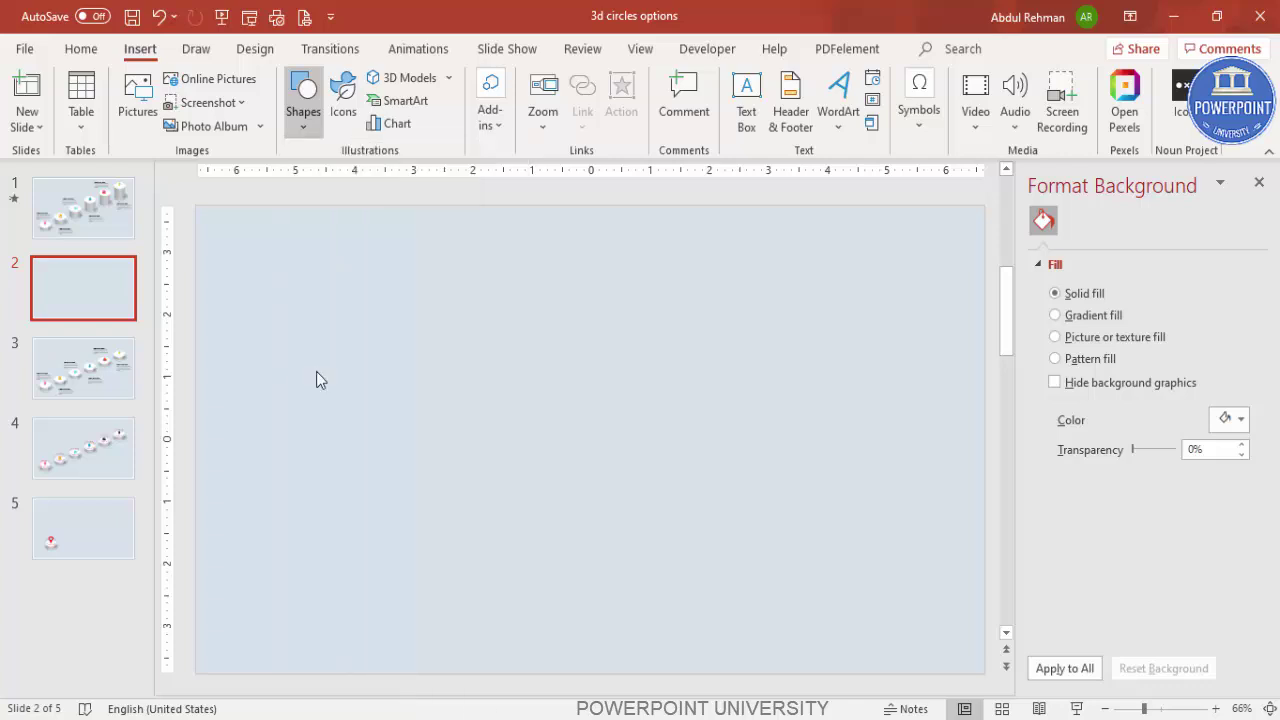
click(509, 449)
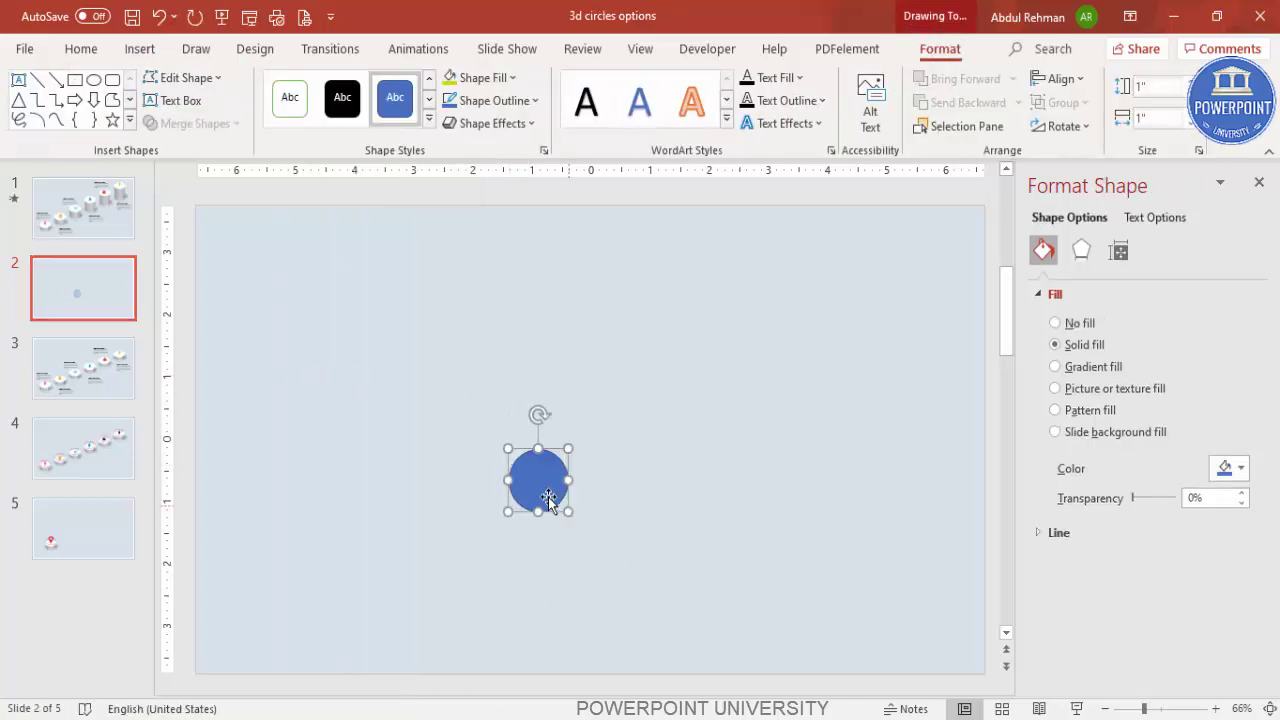
Size the circle to 1.2" by 1.2" and give it no outline
click(1165, 86)
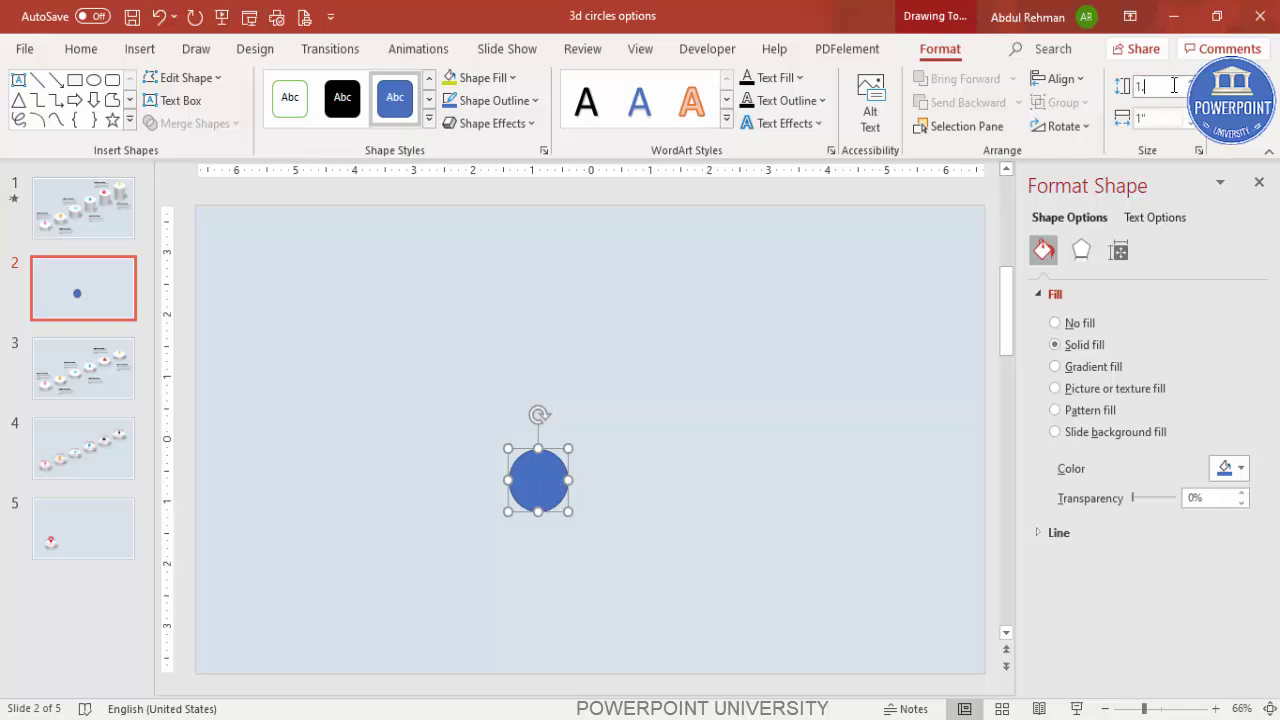
key(Tab)
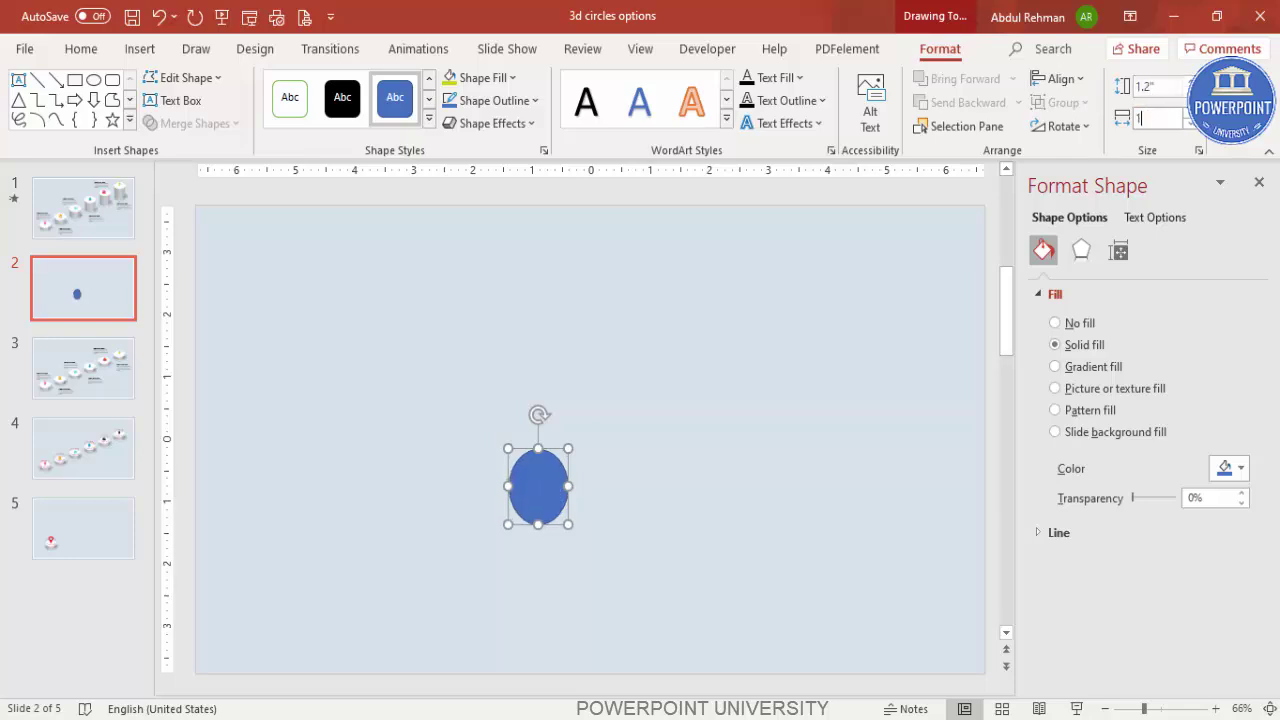
text(1.2)
key(Return)
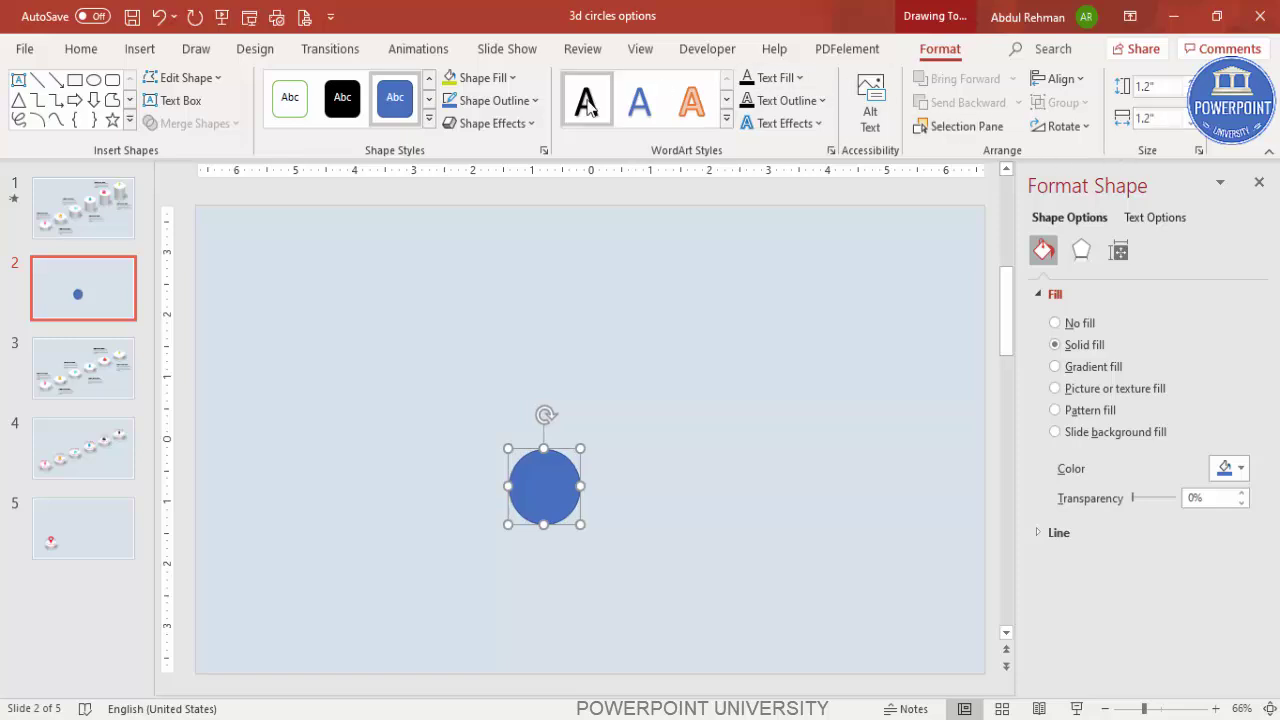
click(500, 108)
click(508, 373)
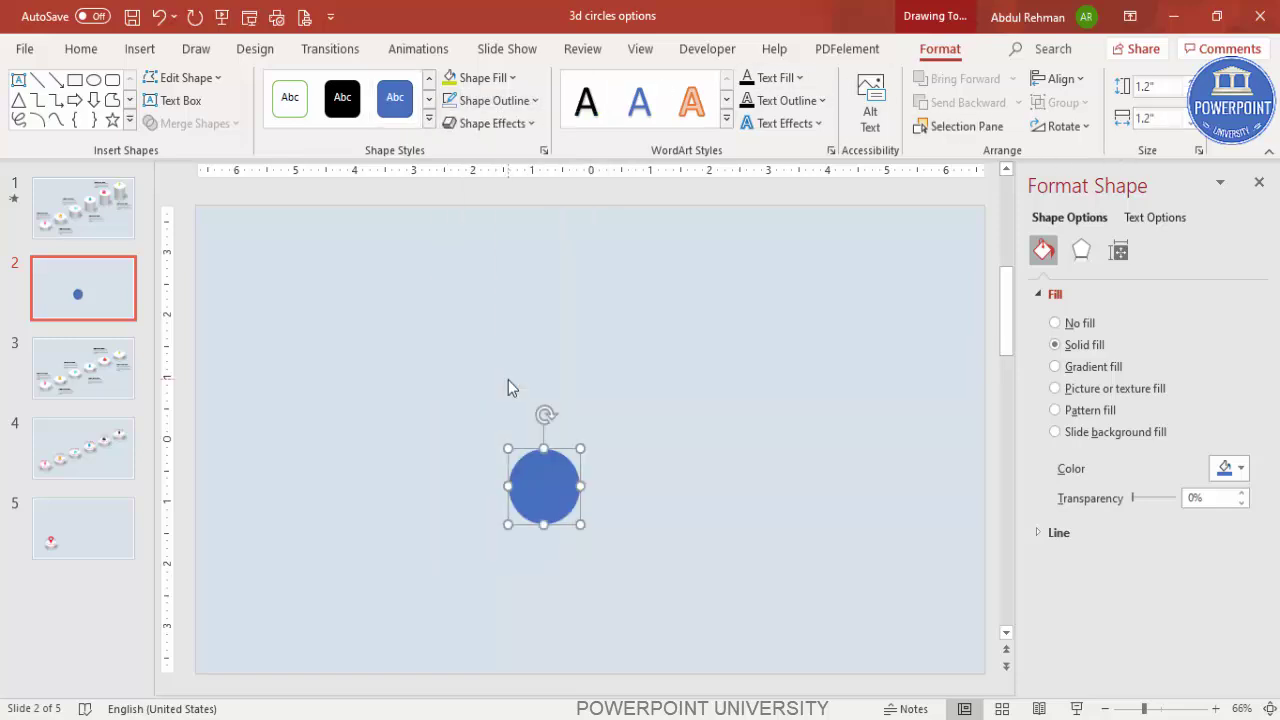
Fill the circle with white and move it left of the slide centre
click(485, 78)
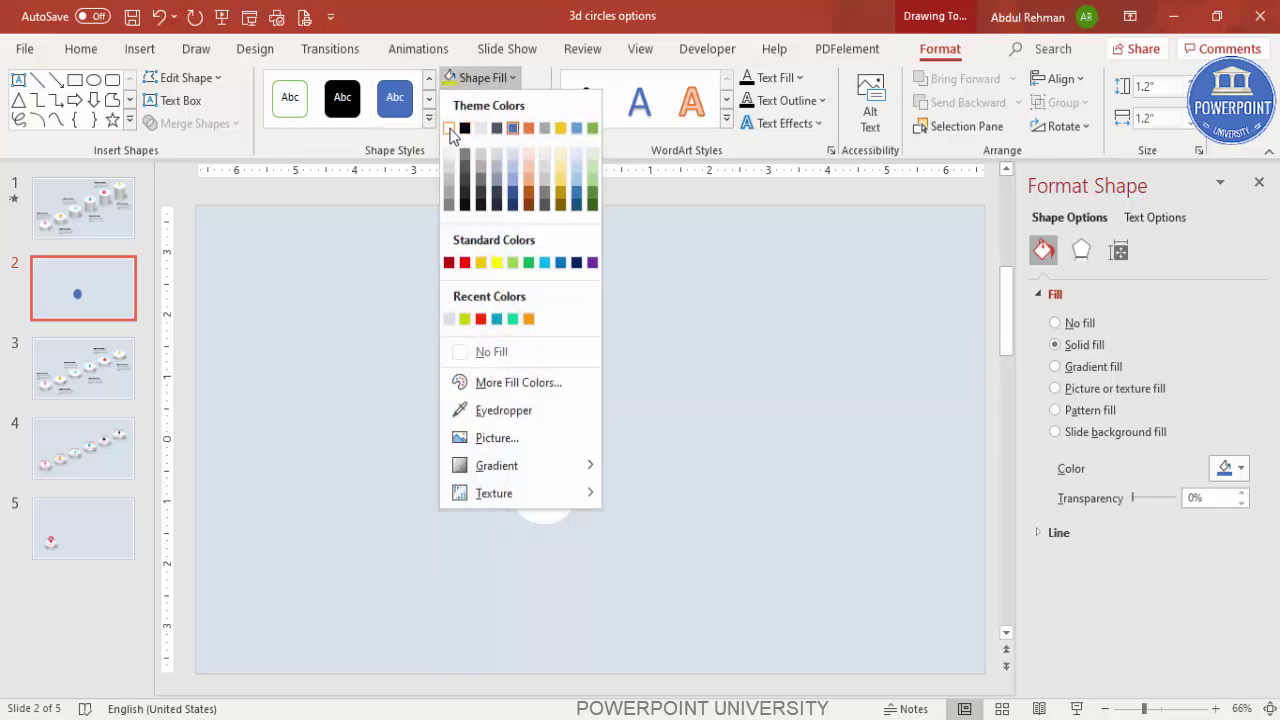
click(449, 128)
drag(528, 486, 396, 497)
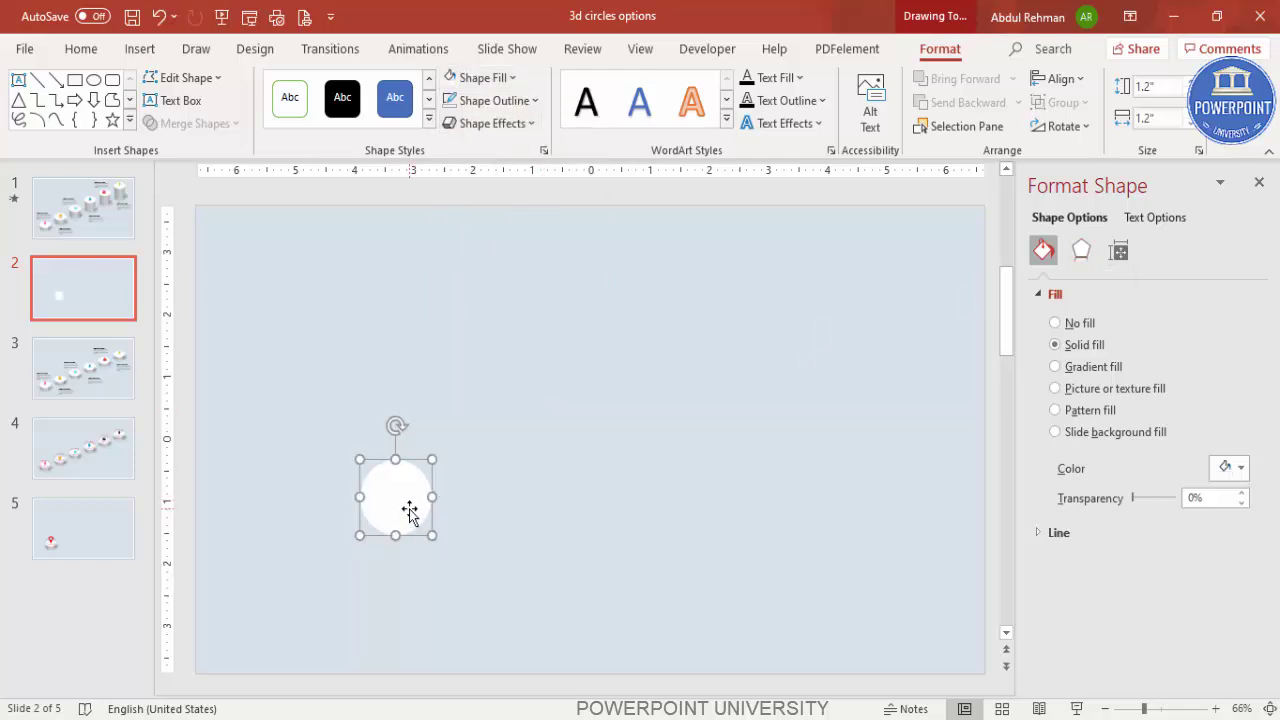
Apply the Isometric: Top Up 3-D rotation preset to the circle
click(1083, 254)
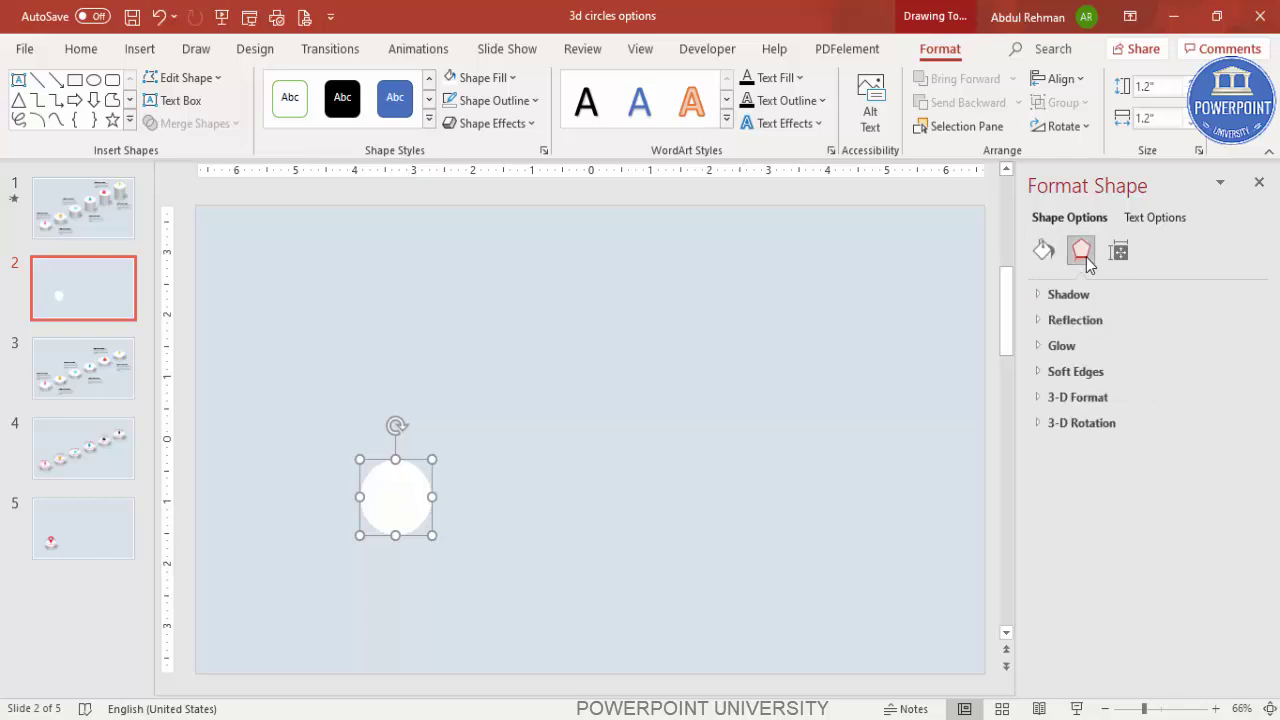
click(1035, 427)
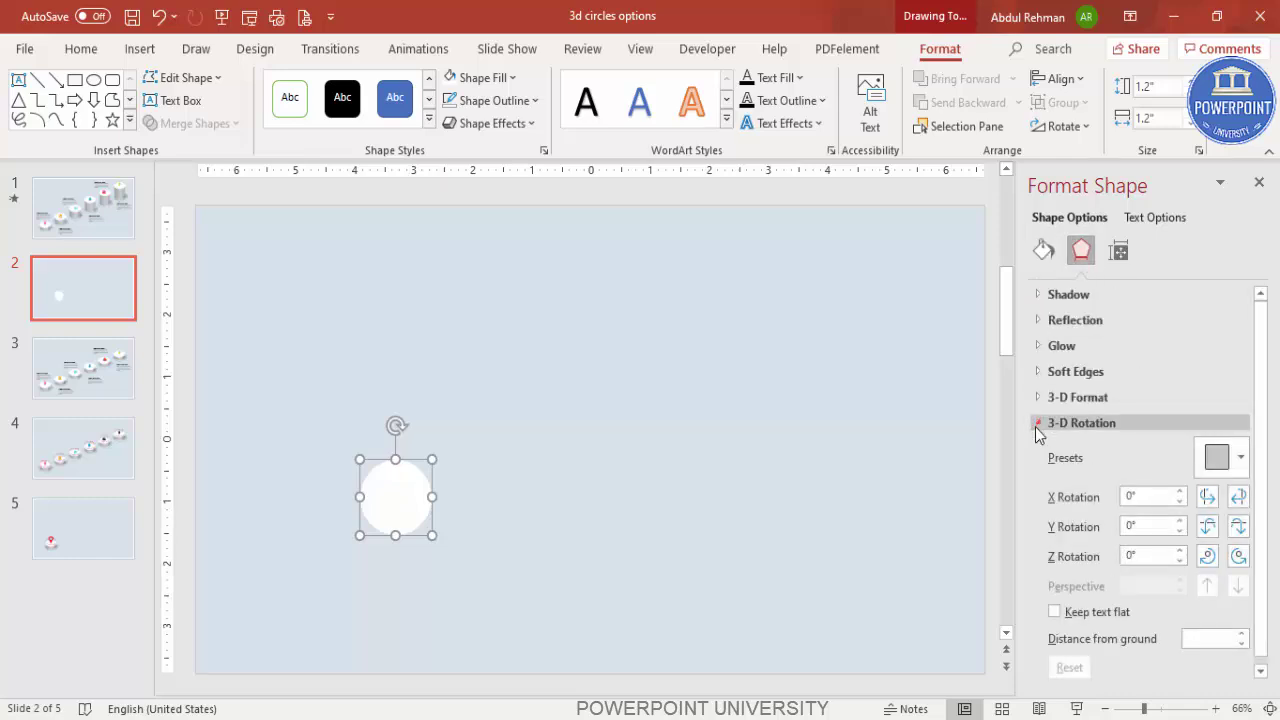
click(1216, 457)
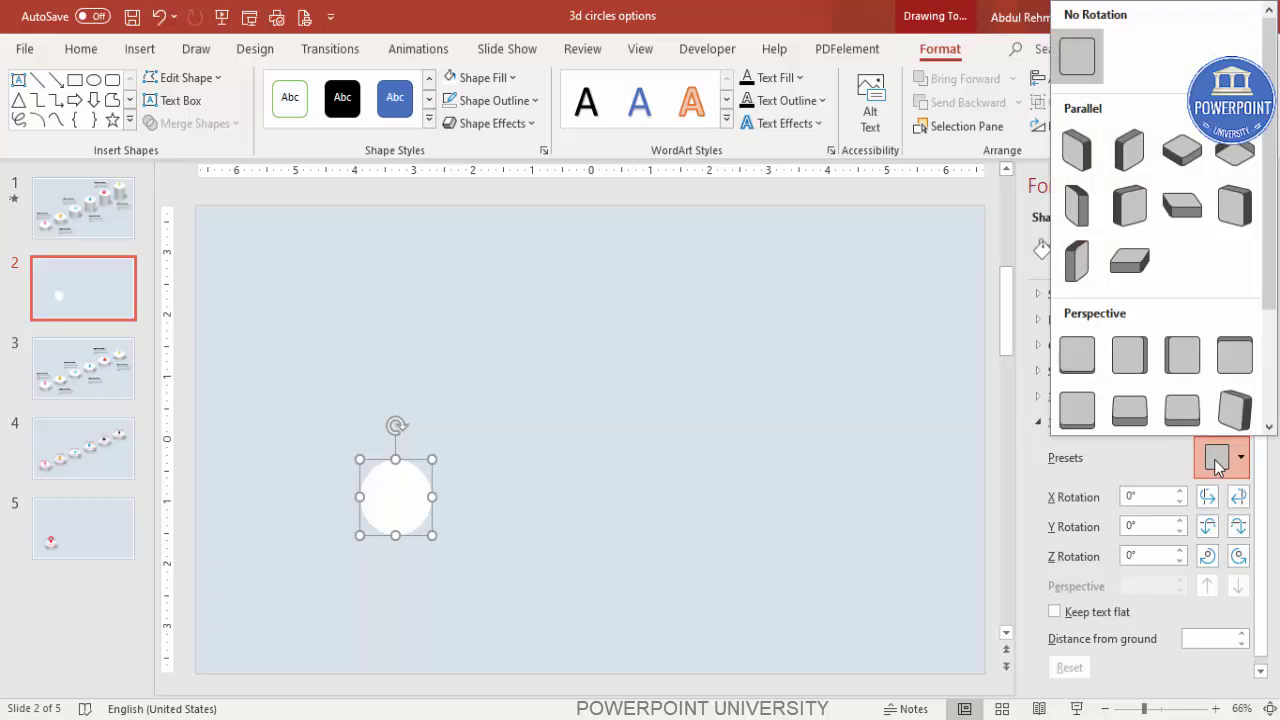
click(1185, 153)
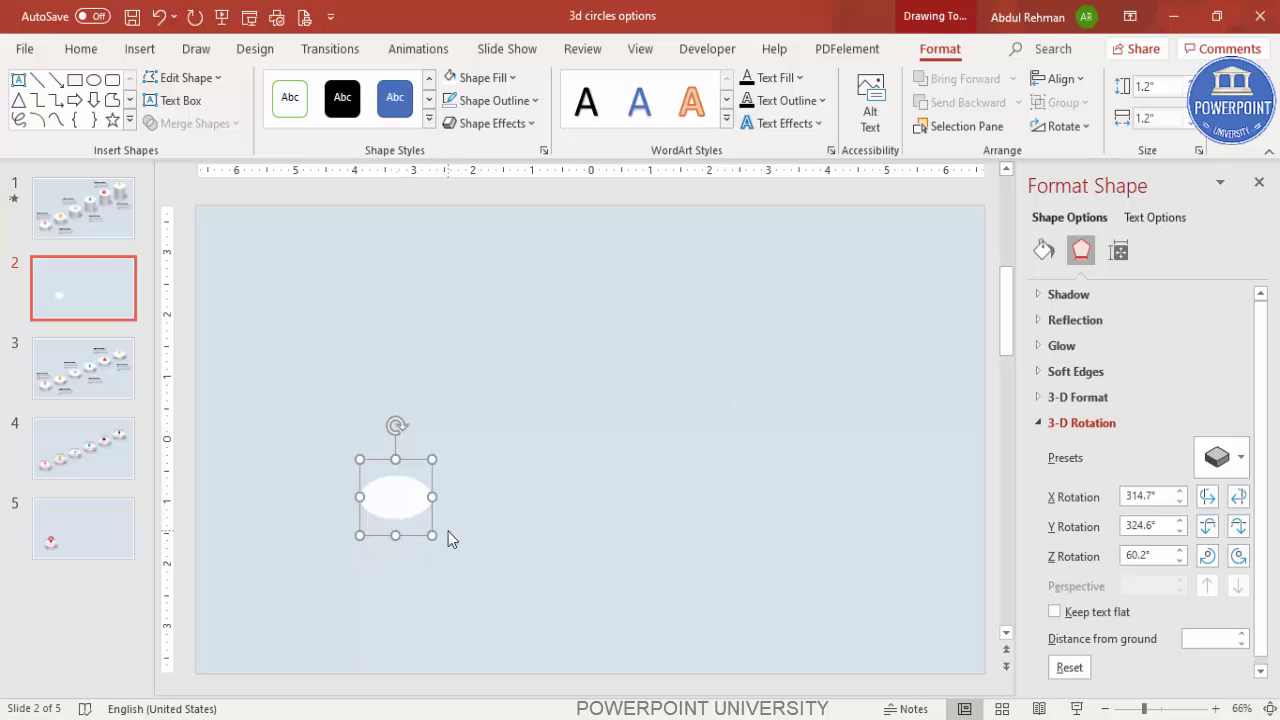
Give the circle a 3-D depth of 30 pt
click(1039, 397)
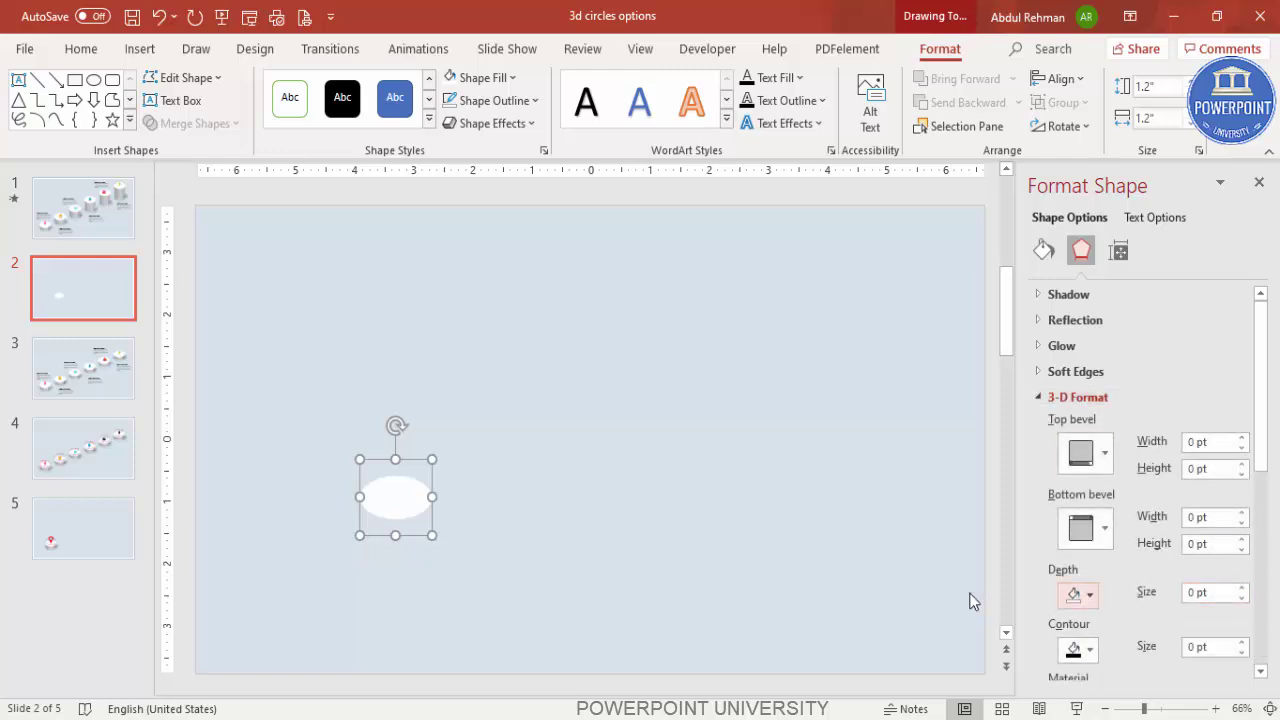
click(1218, 593)
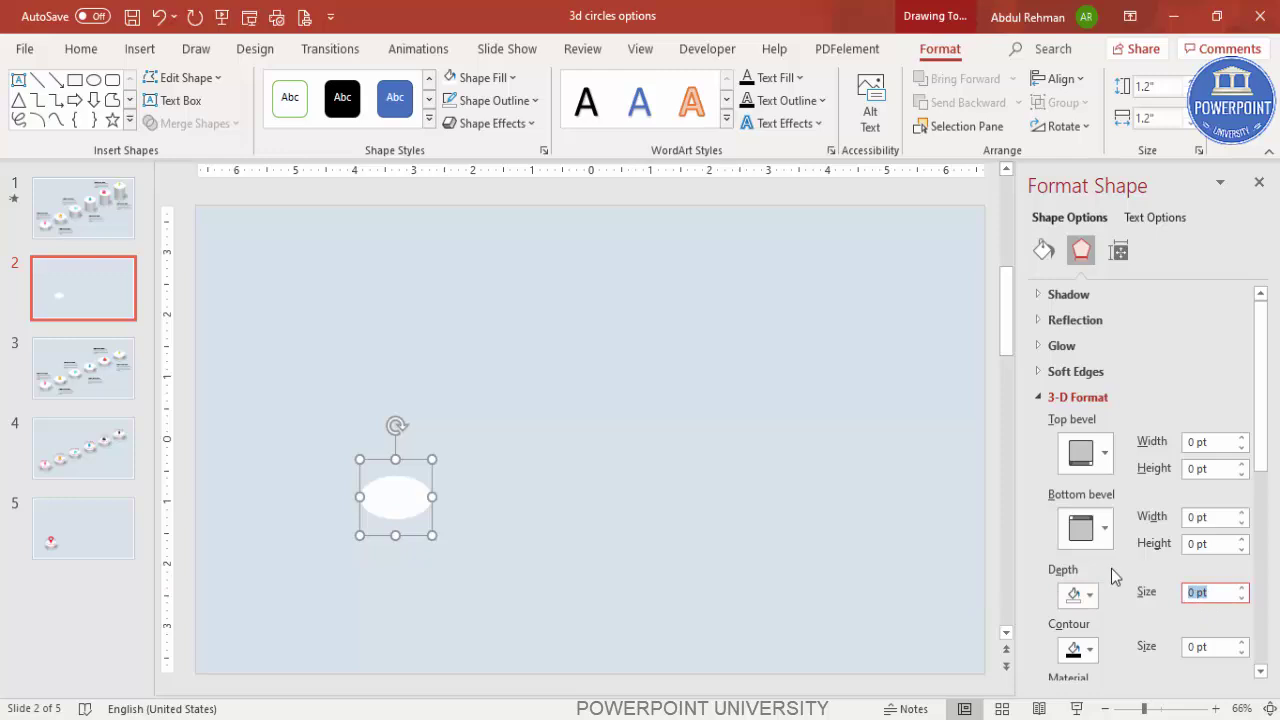
text(30)
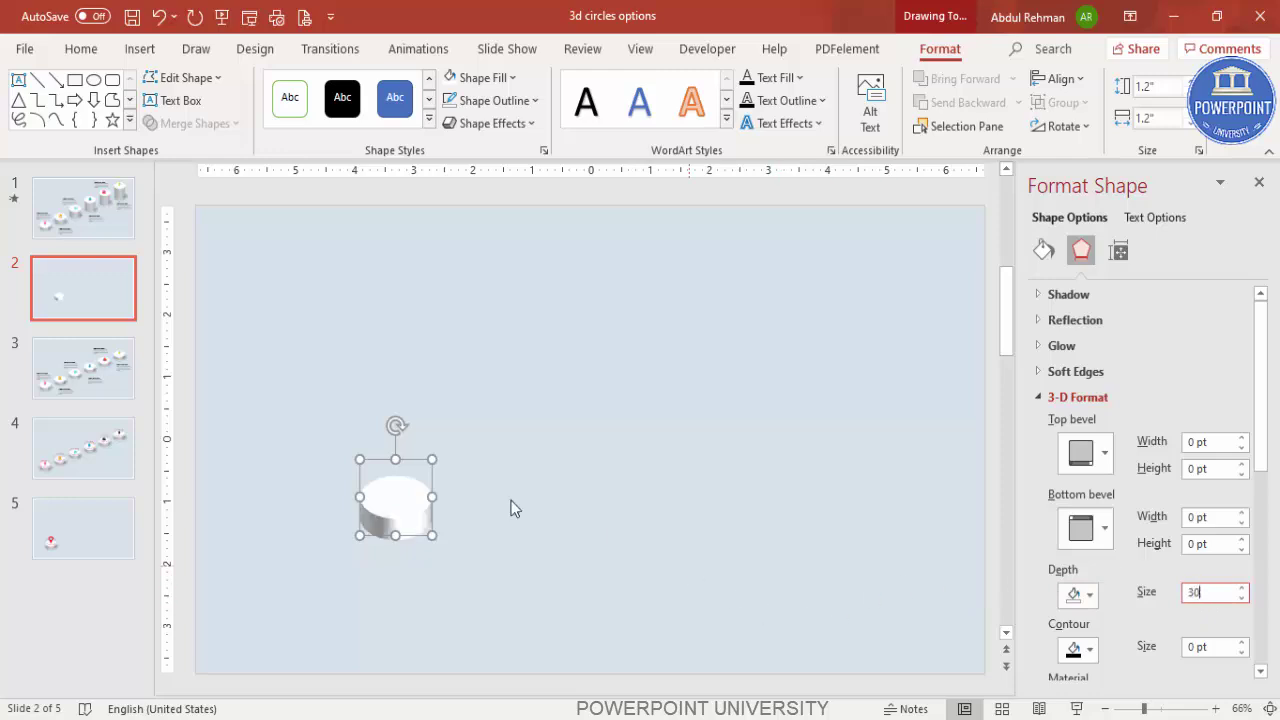
drag(1270, 460, 1268, 560)
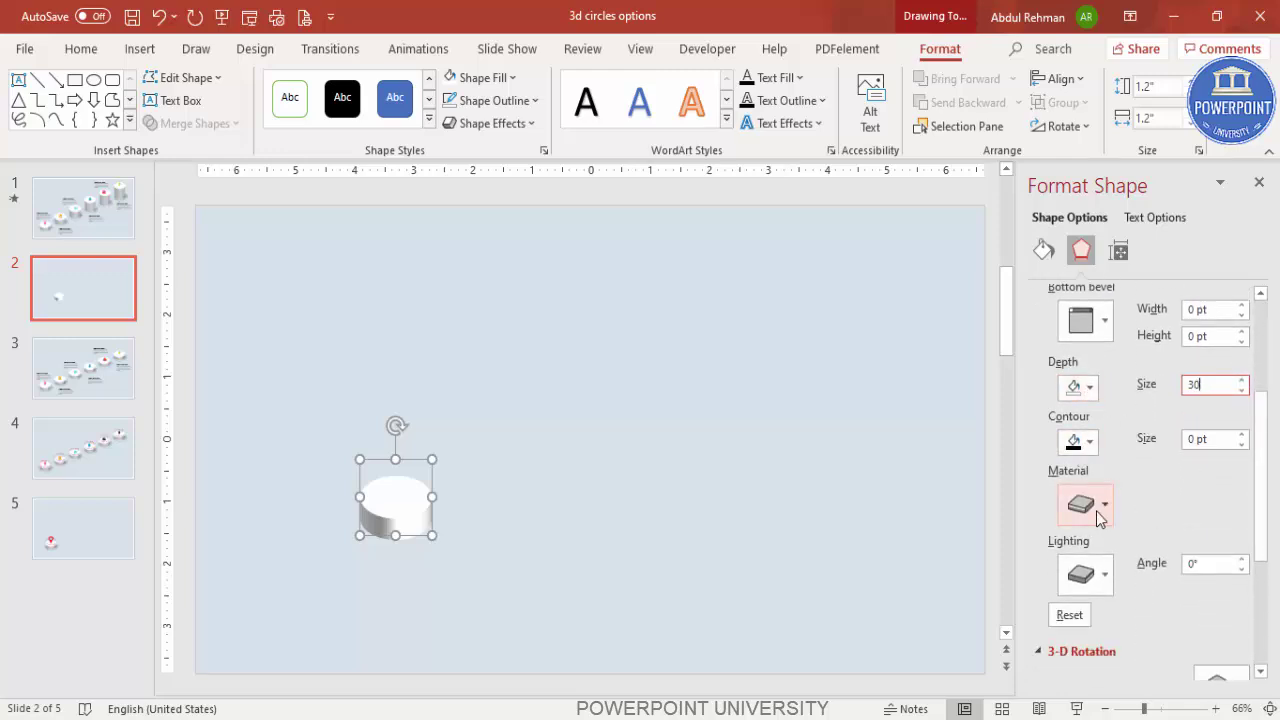
Apply a Special lighting preset and the Powder material, then deselect the cylinder
click(1088, 578)
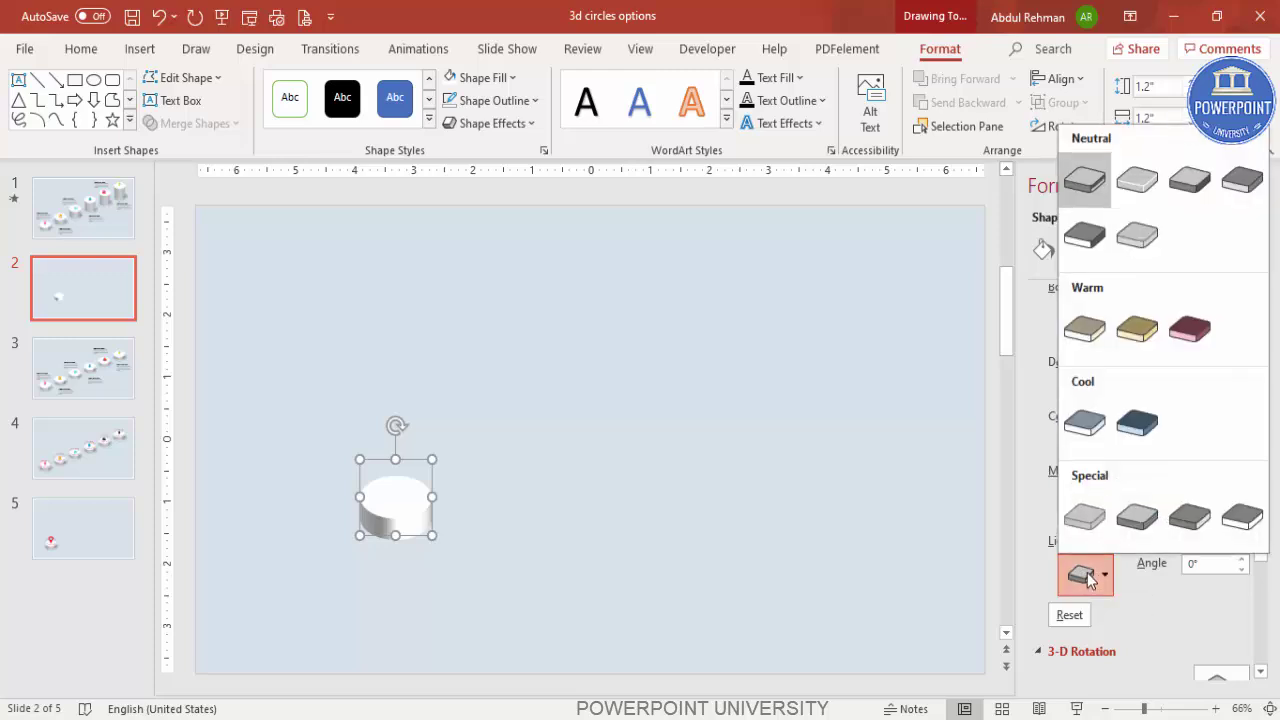
click(1132, 527)
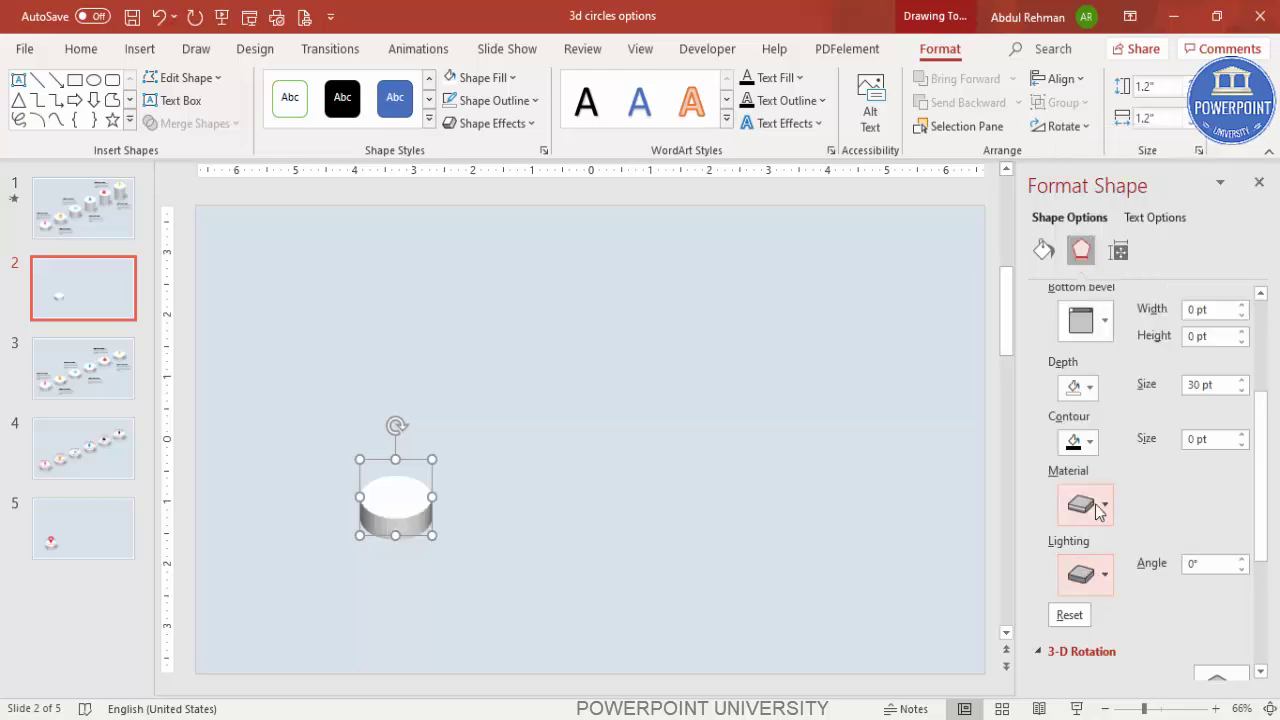
click(1099, 509)
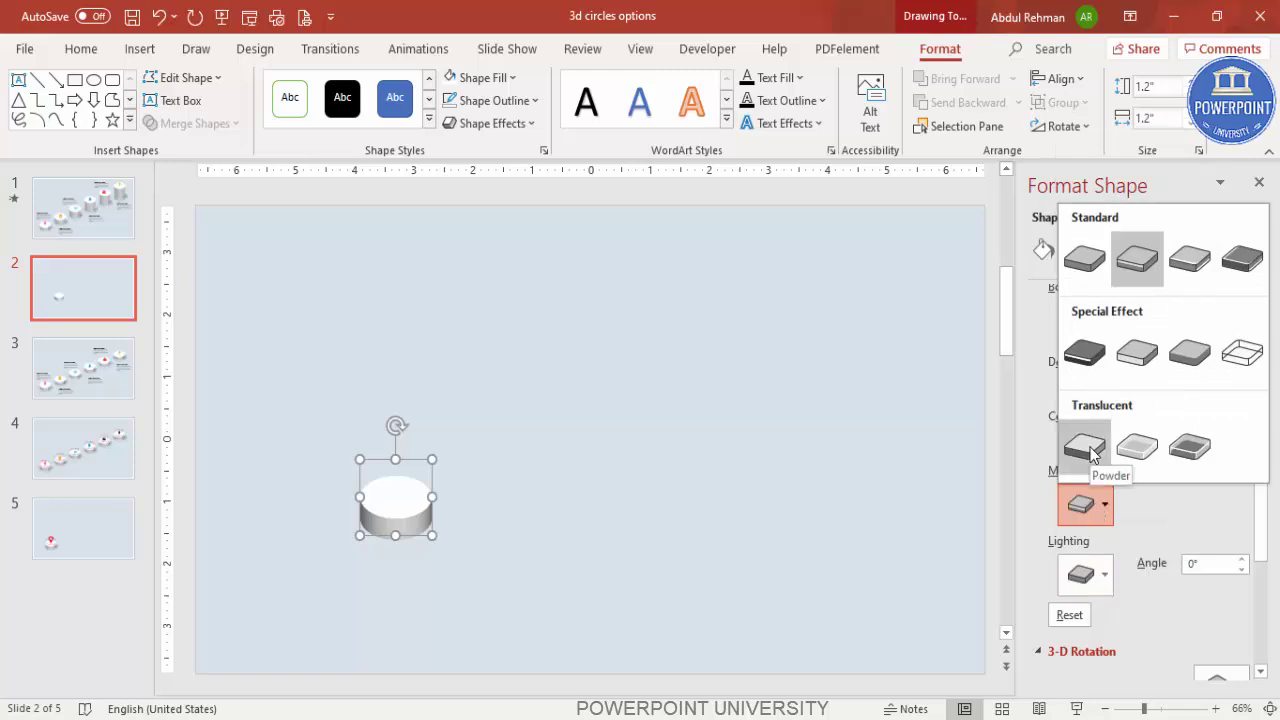
click(1092, 453)
click(614, 524)
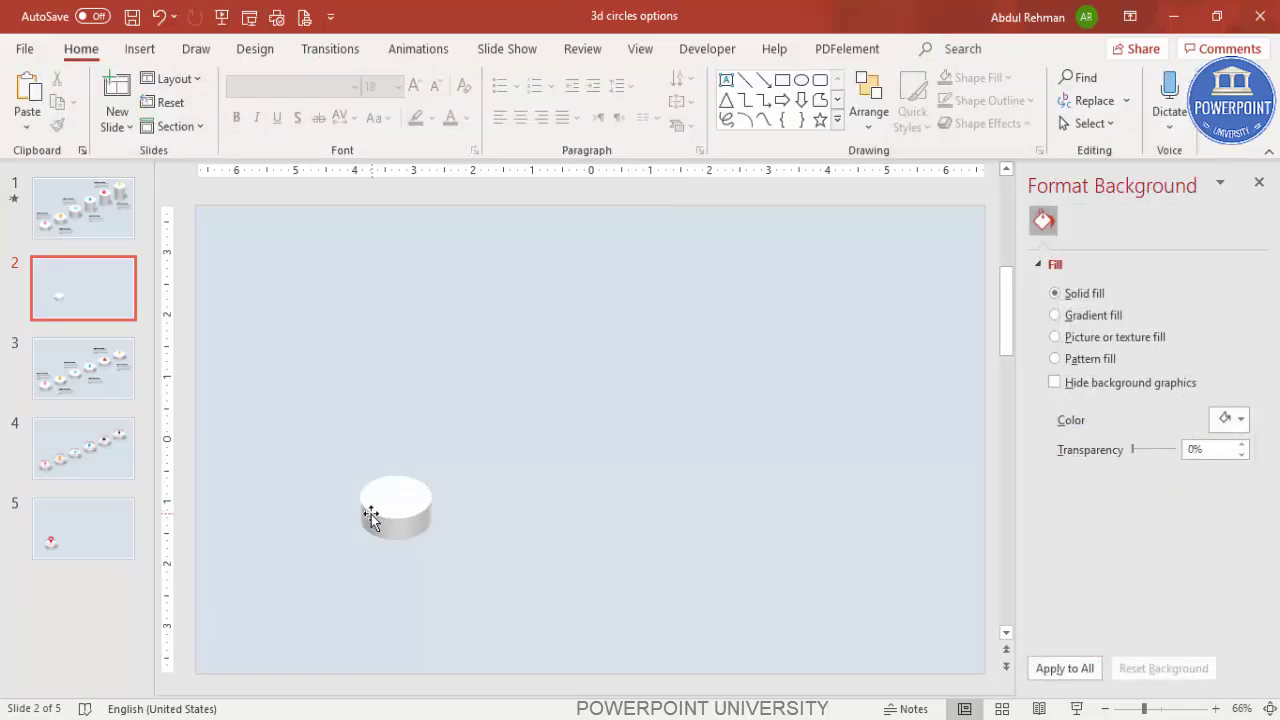
Resize the cylinder to 1.5" by 1.5" and shift it left and slightly down
click(400, 510)
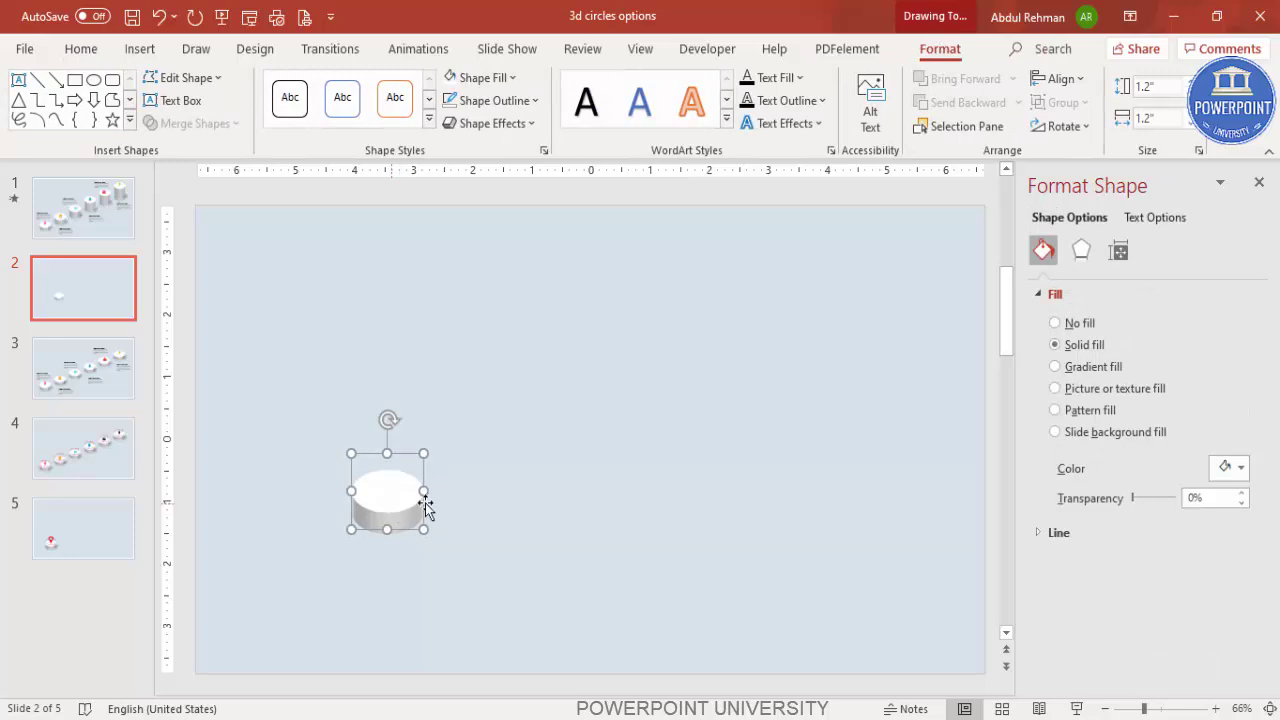
click(505, 490)
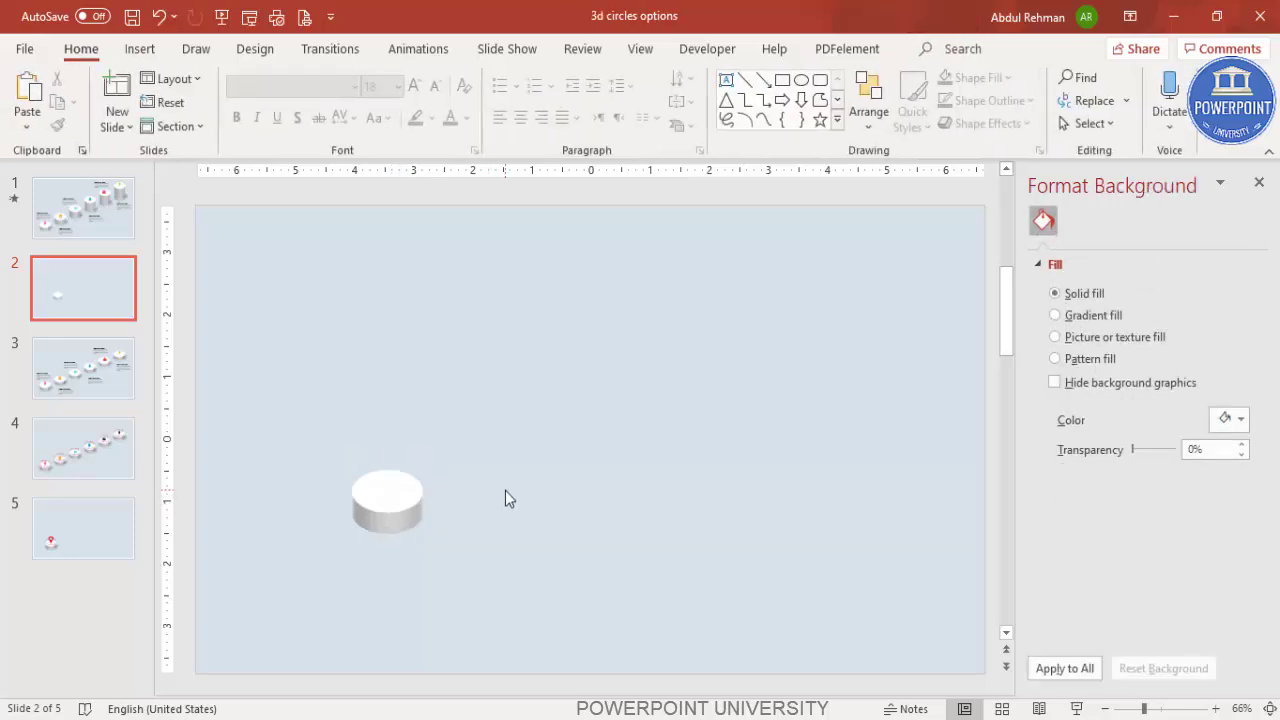
click(395, 503)
click(940, 48)
click(1166, 85)
text(1)
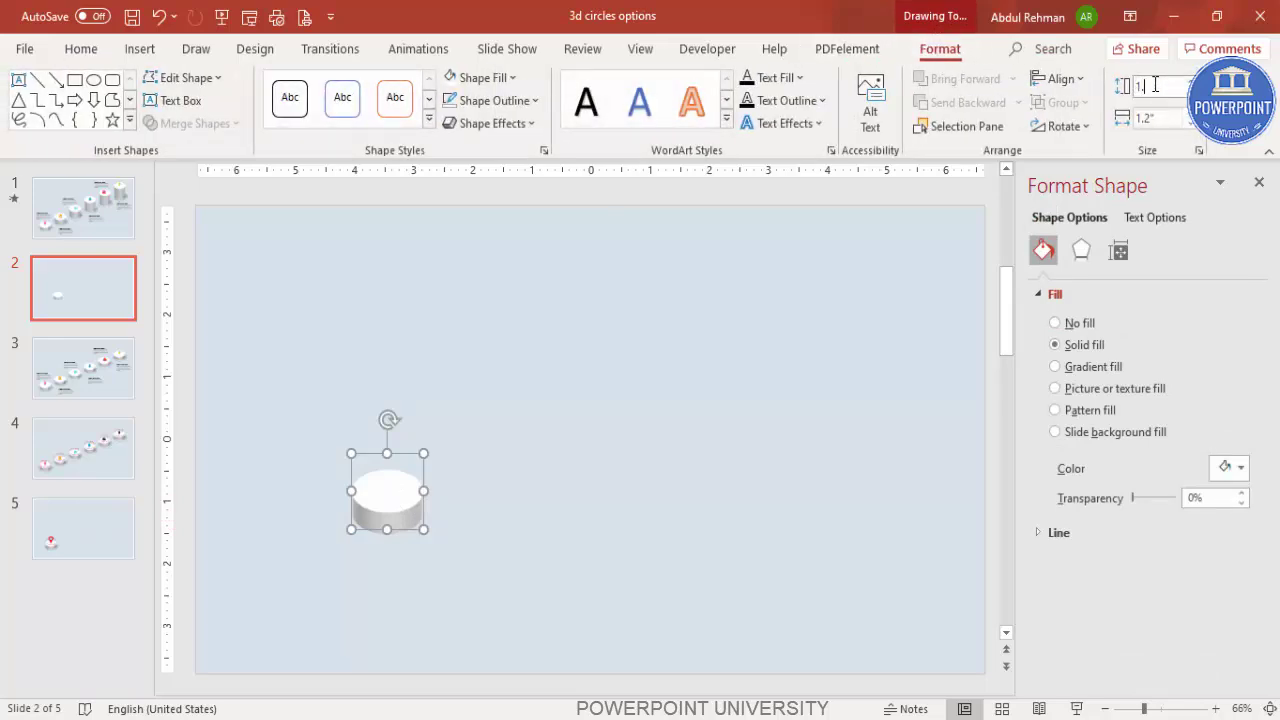
text(.5)
click(1170, 114)
text(1)
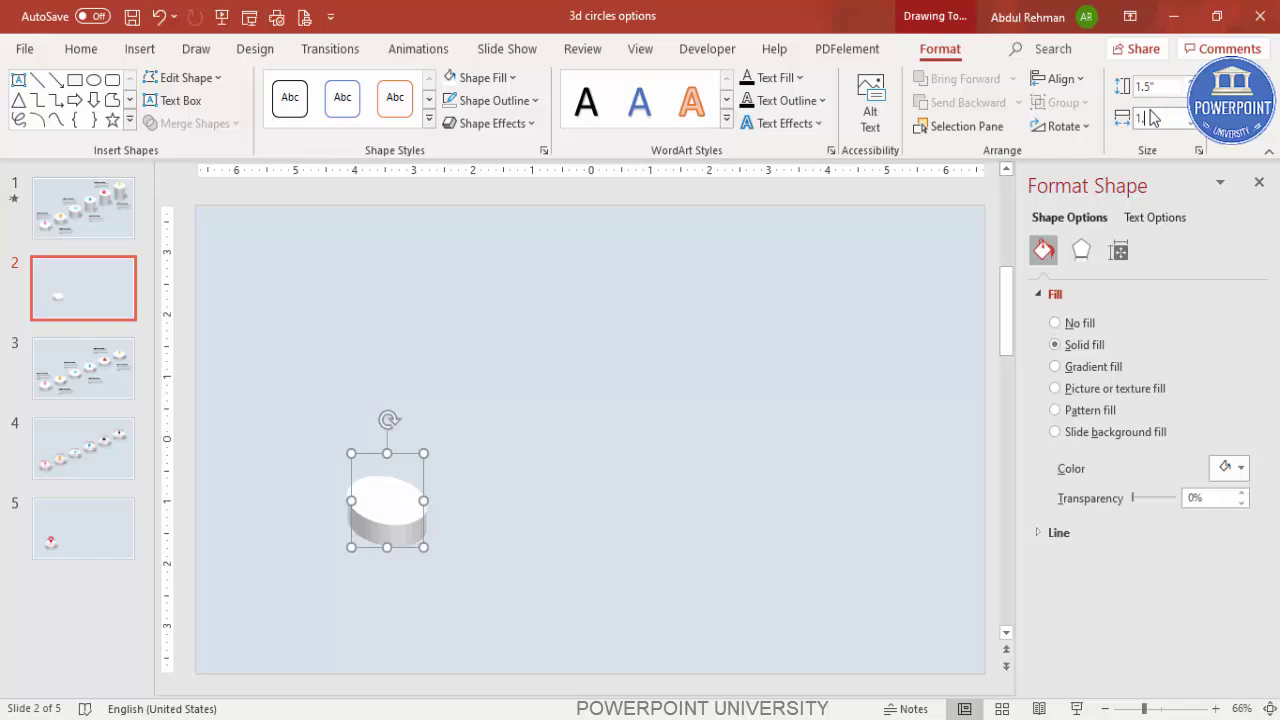
text(.5)
key(Return)
drag(420, 506, 368, 518)
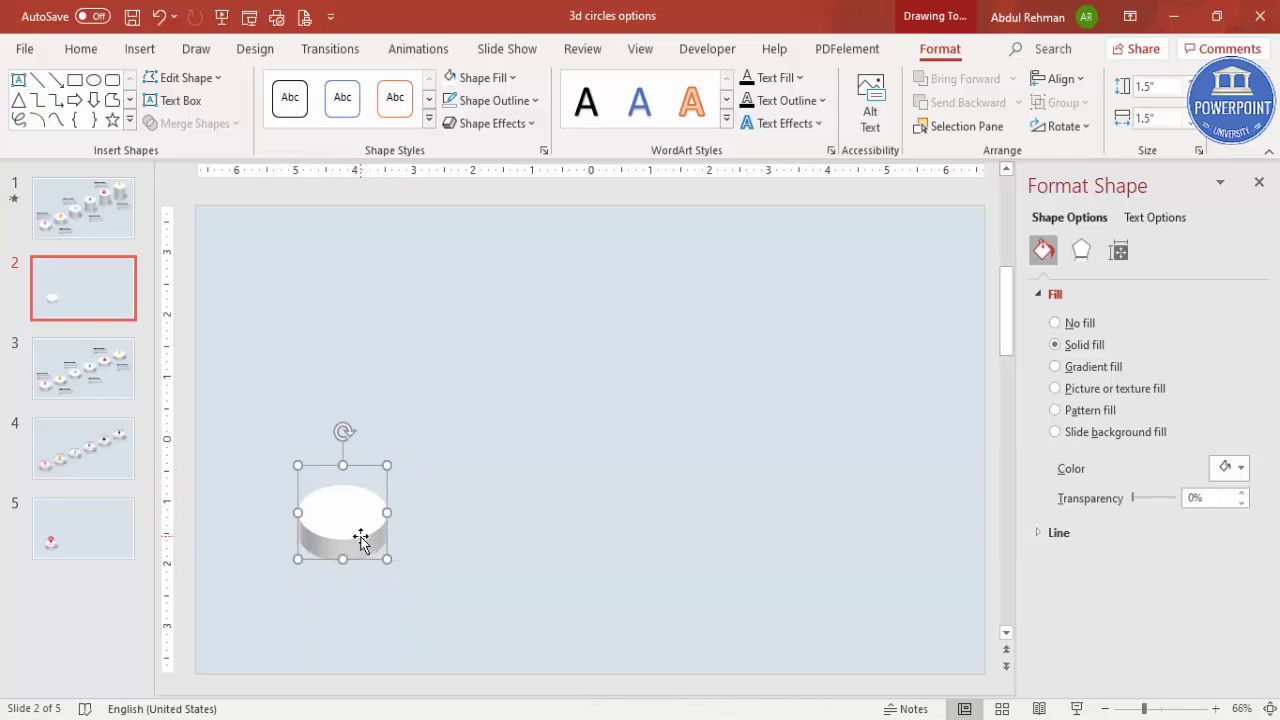
Duplicate the cylinder to its right with a teal outline and no fill
drag(358, 531, 523, 505)
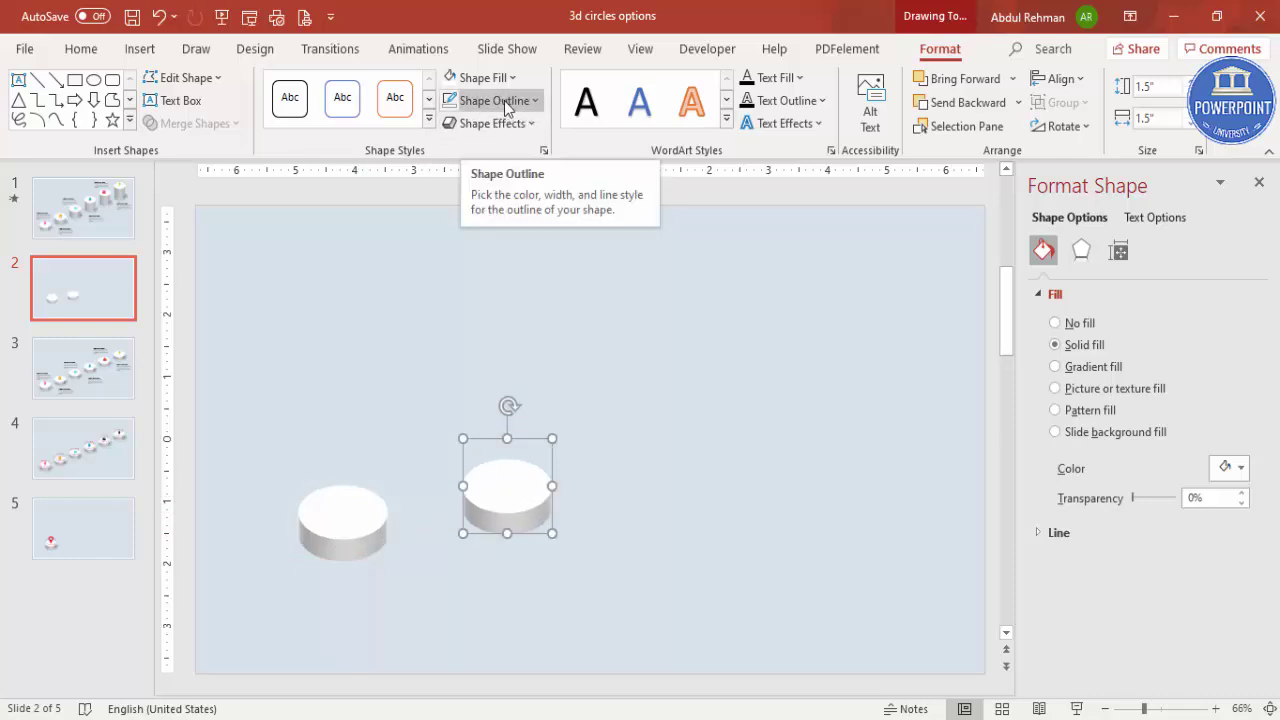
click(504, 100)
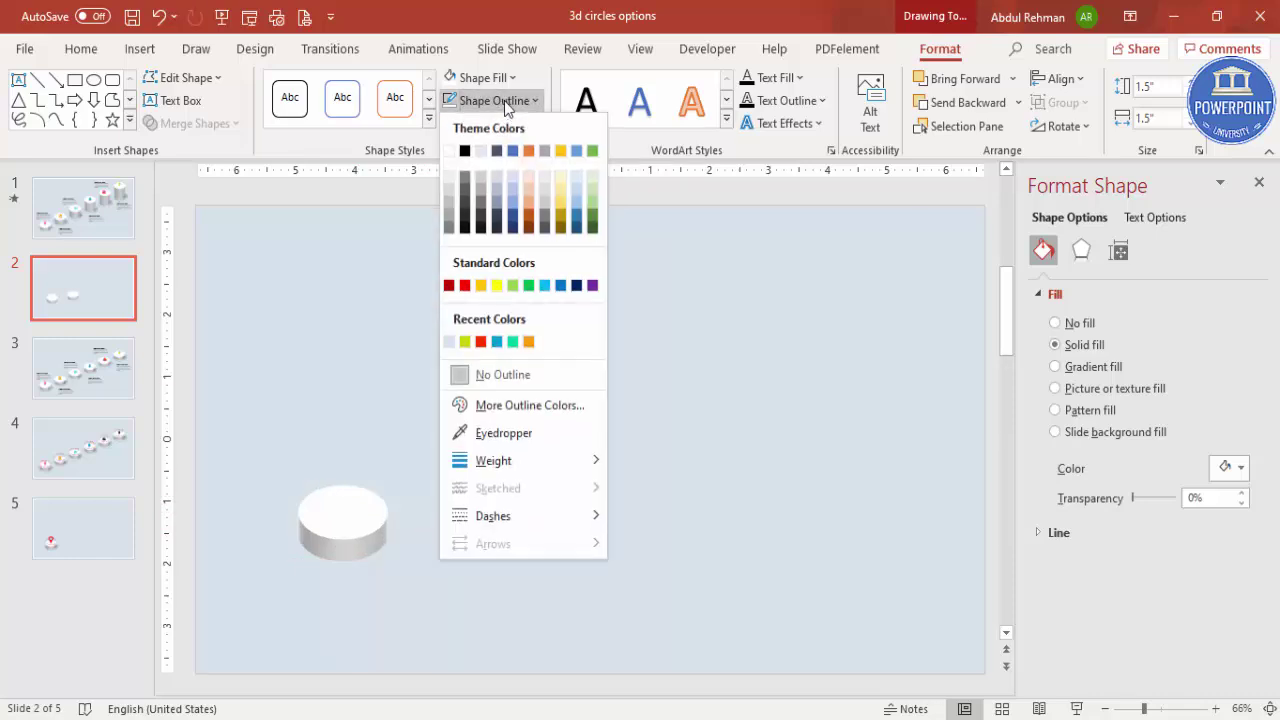
click(497, 342)
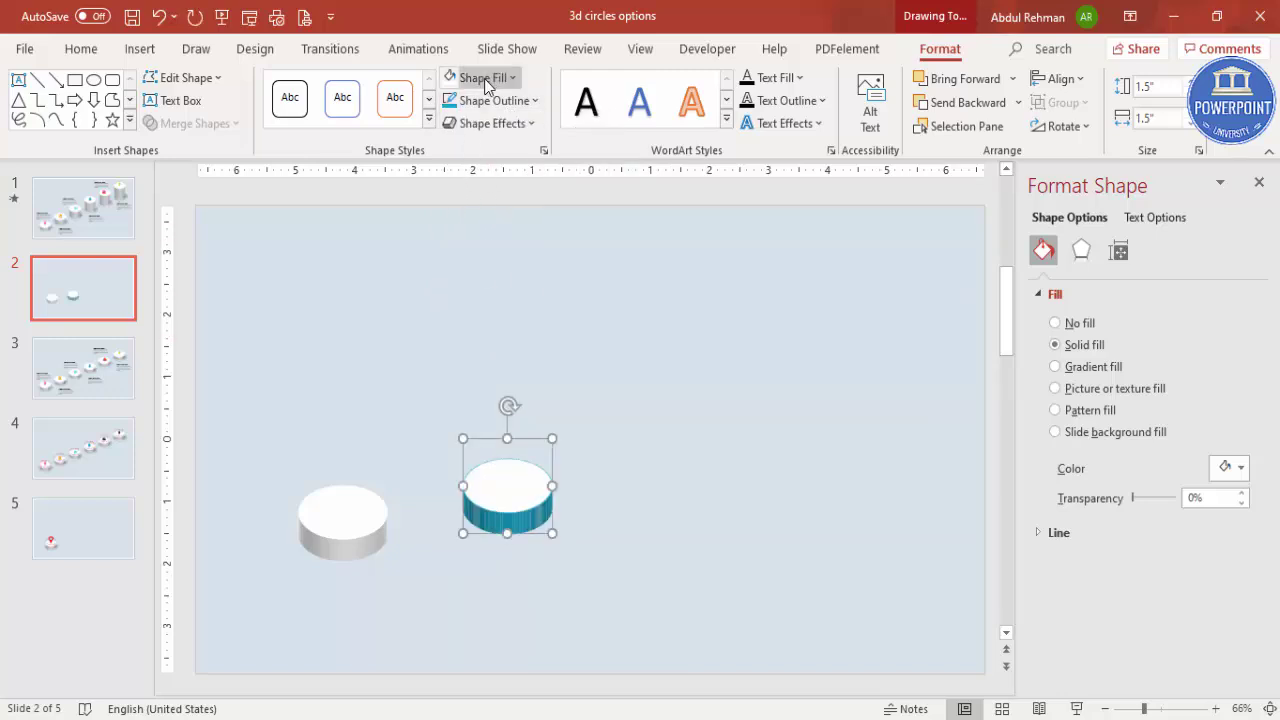
click(508, 80)
click(501, 352)
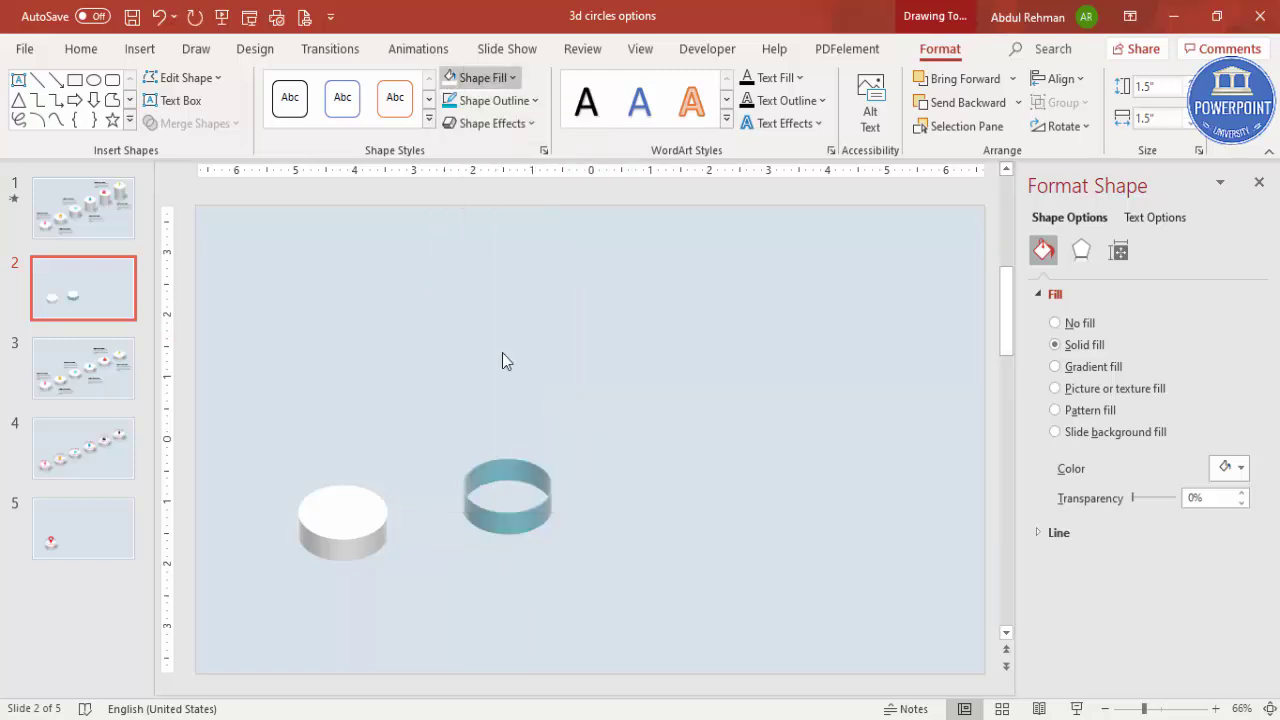
Flatten the copy by setting its 3-D depth from 30 pt to 0
click(1088, 257)
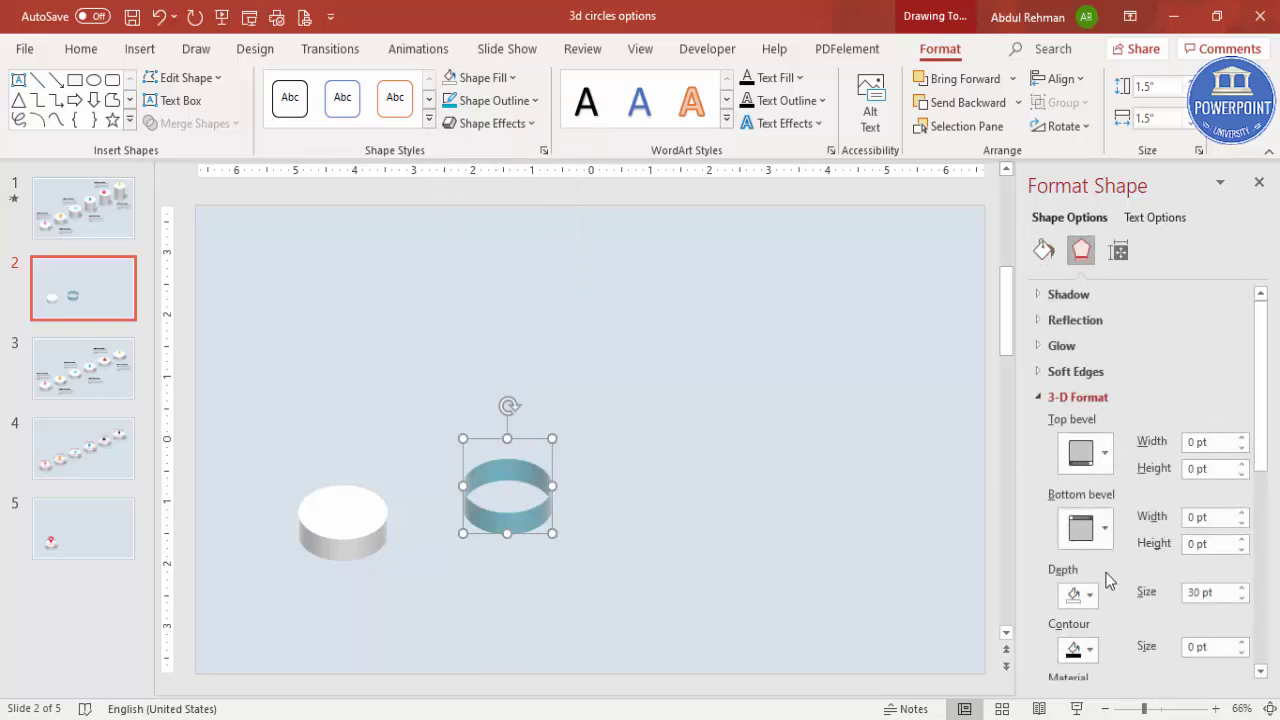
drag(1220, 592, 1155, 600)
text(0)
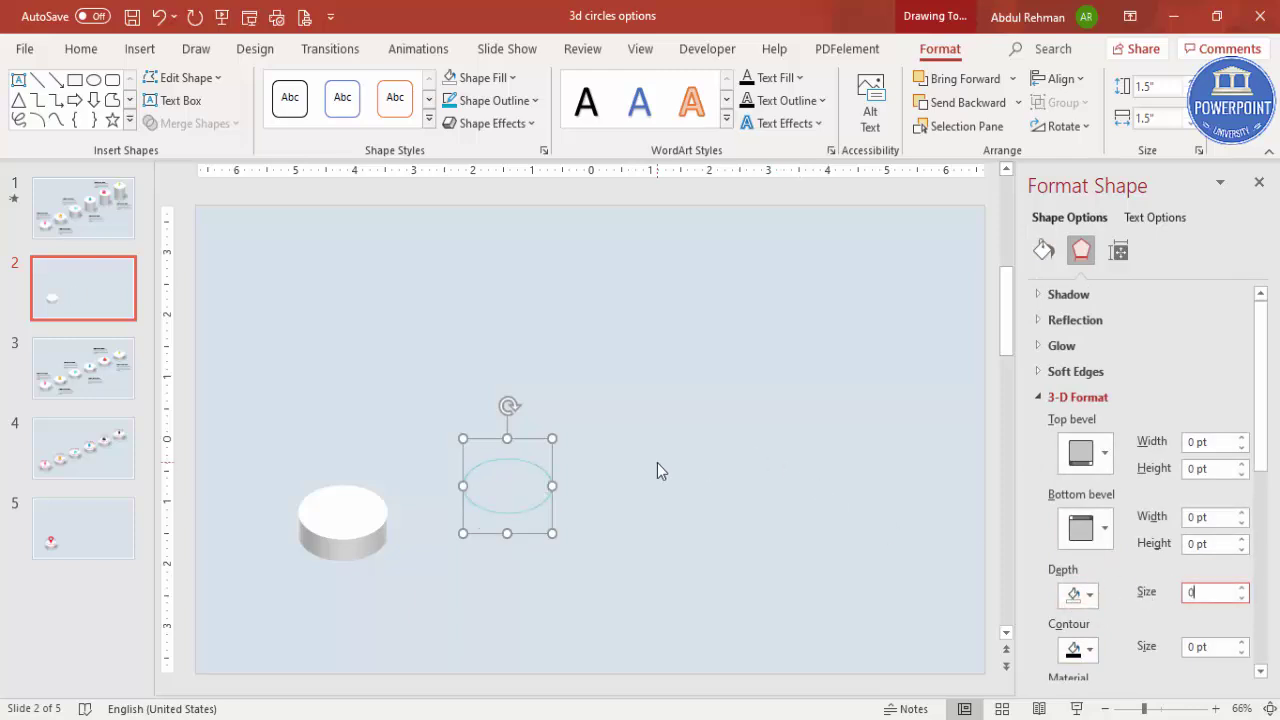
Raise the ring's depth to 1 pt and set its size to 1.8" square
click(1242, 588)
click(1242, 588)
click(1168, 90)
text(1.)
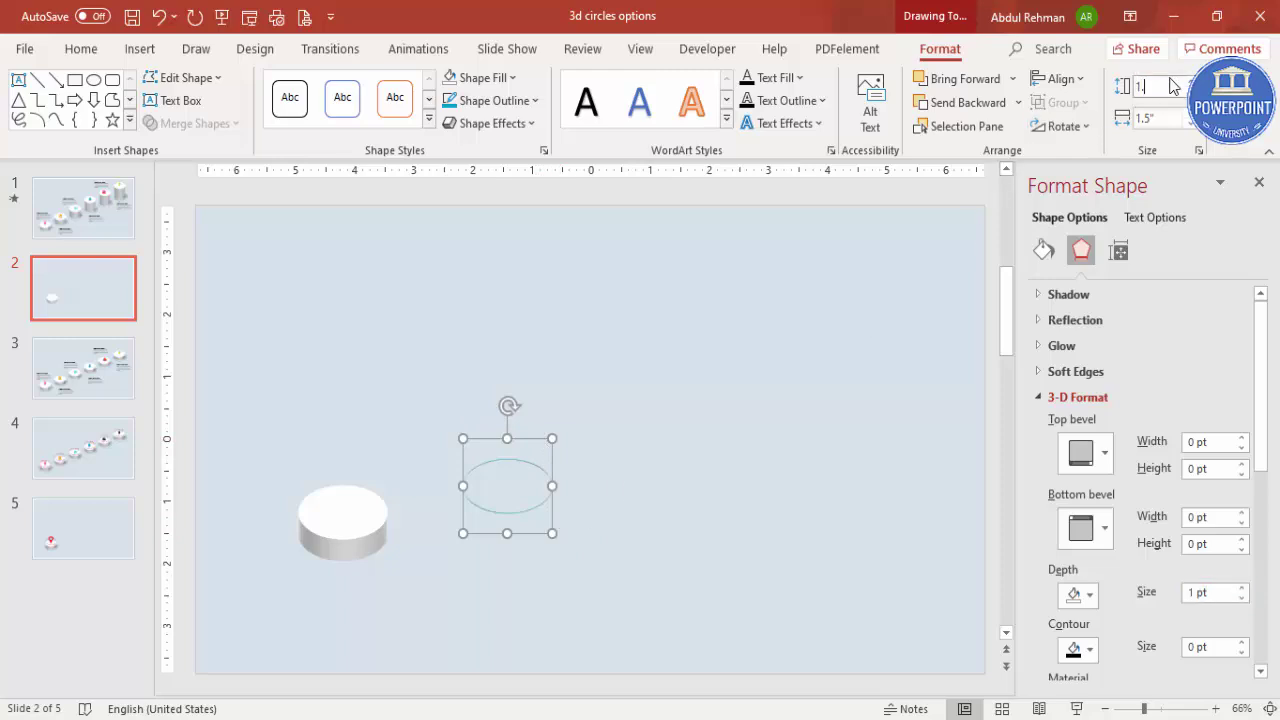
text(8)
click(1176, 117)
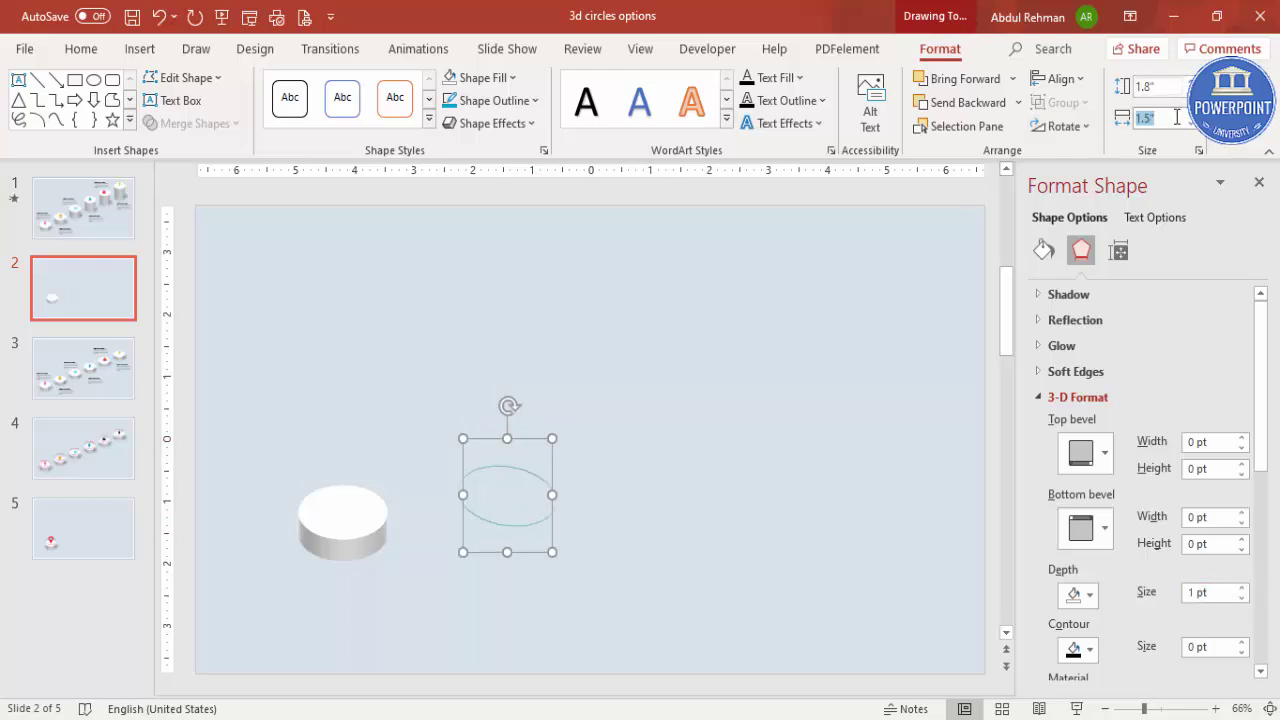
text(1.8)
Move the ring under the cylinder and send it backward behind it
drag(532, 440, 360, 478)
click(1018, 103)
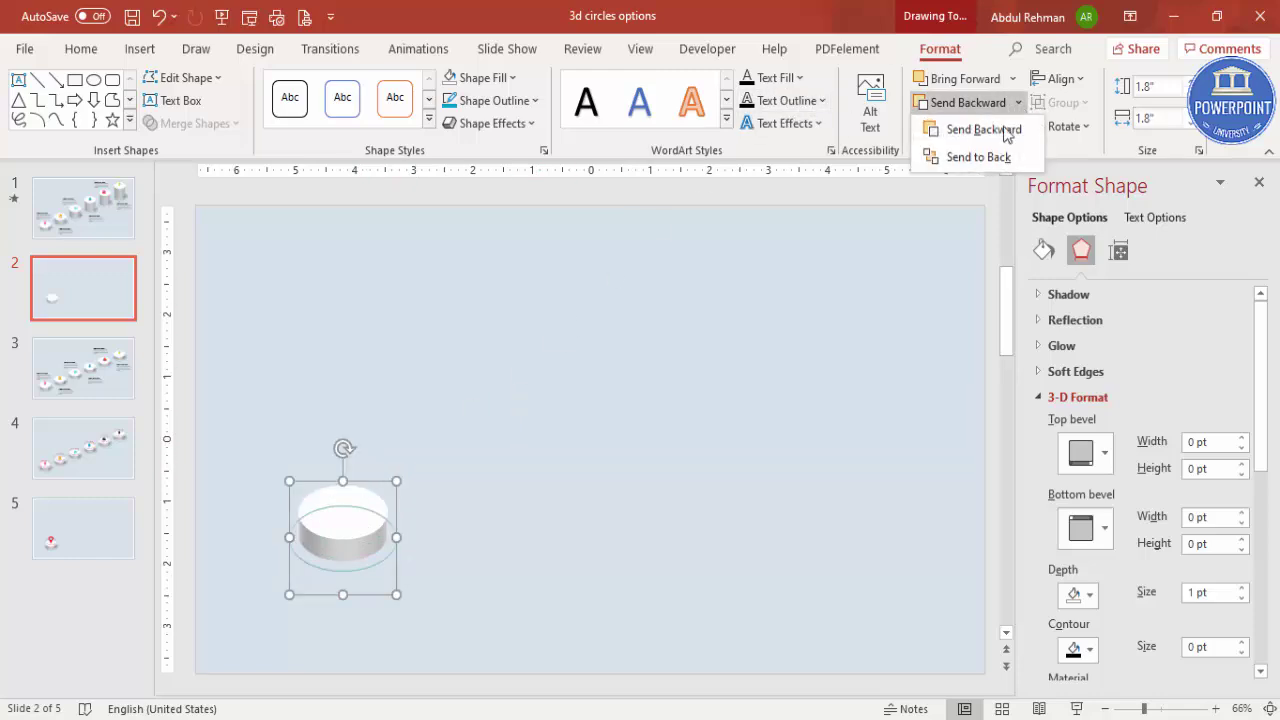
click(1004, 132)
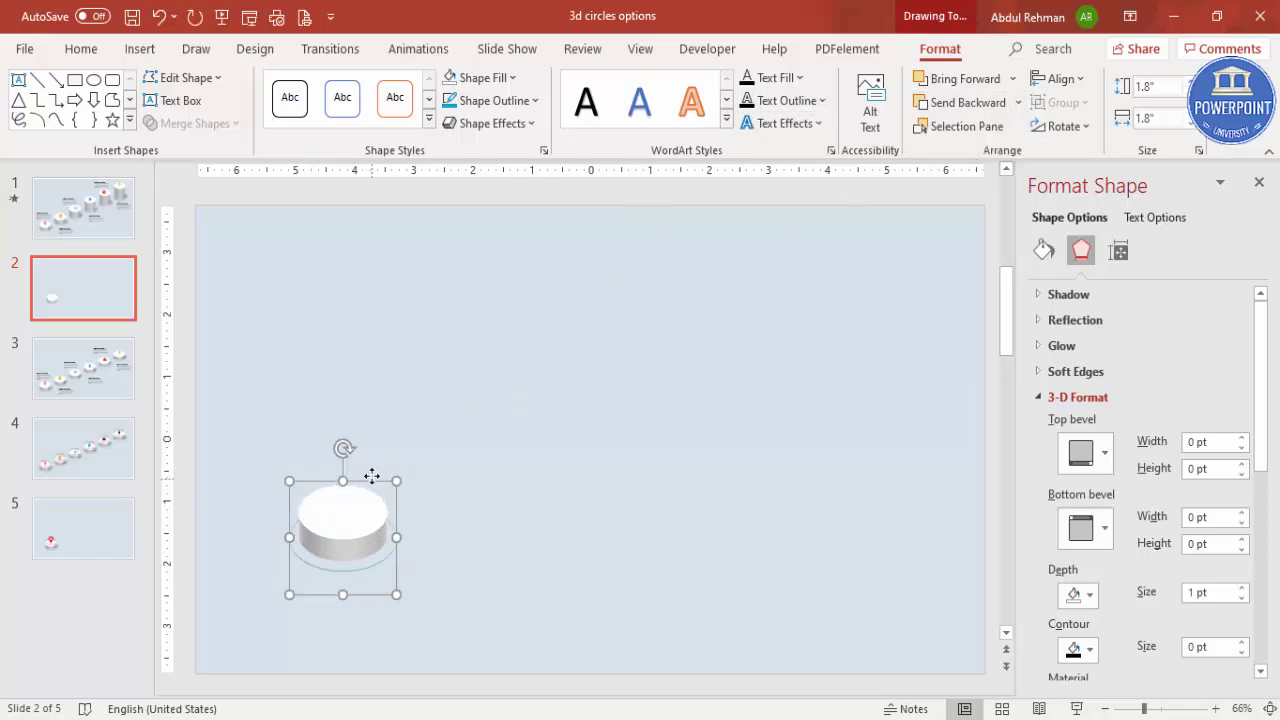
Insert the head-with-gears icon from the Analytics category of the icon library
click(453, 518)
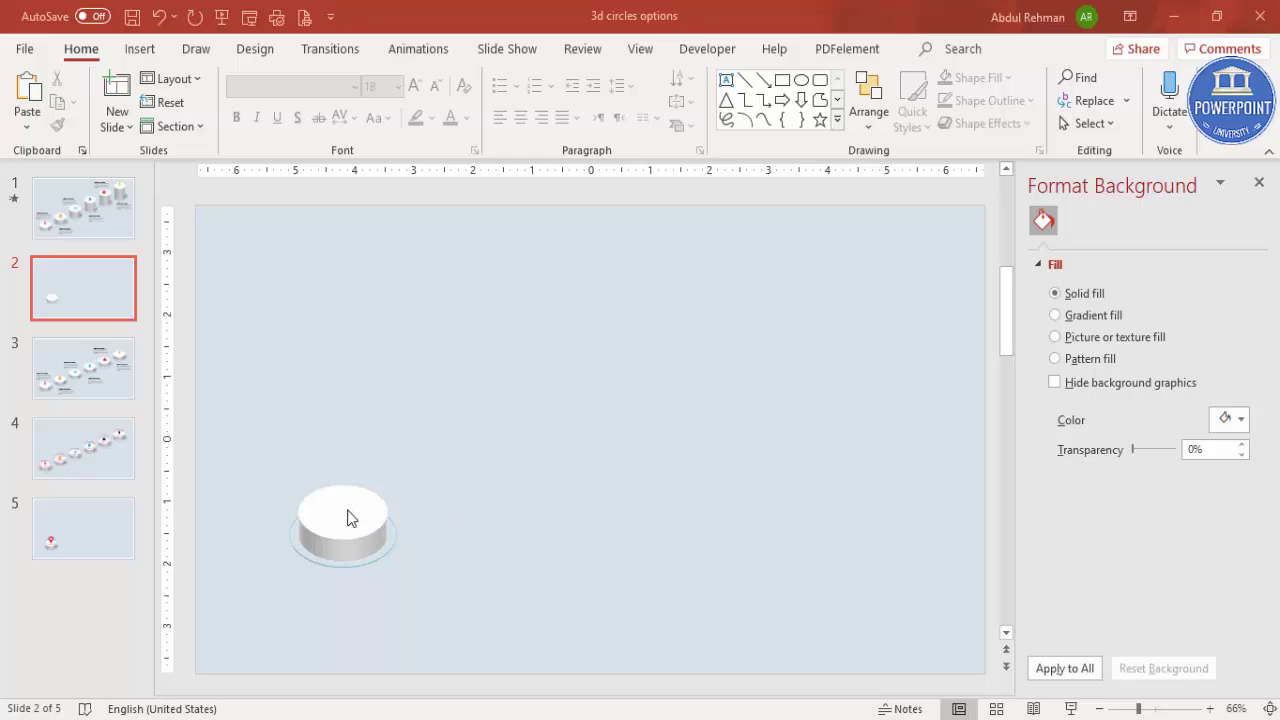
click(141, 52)
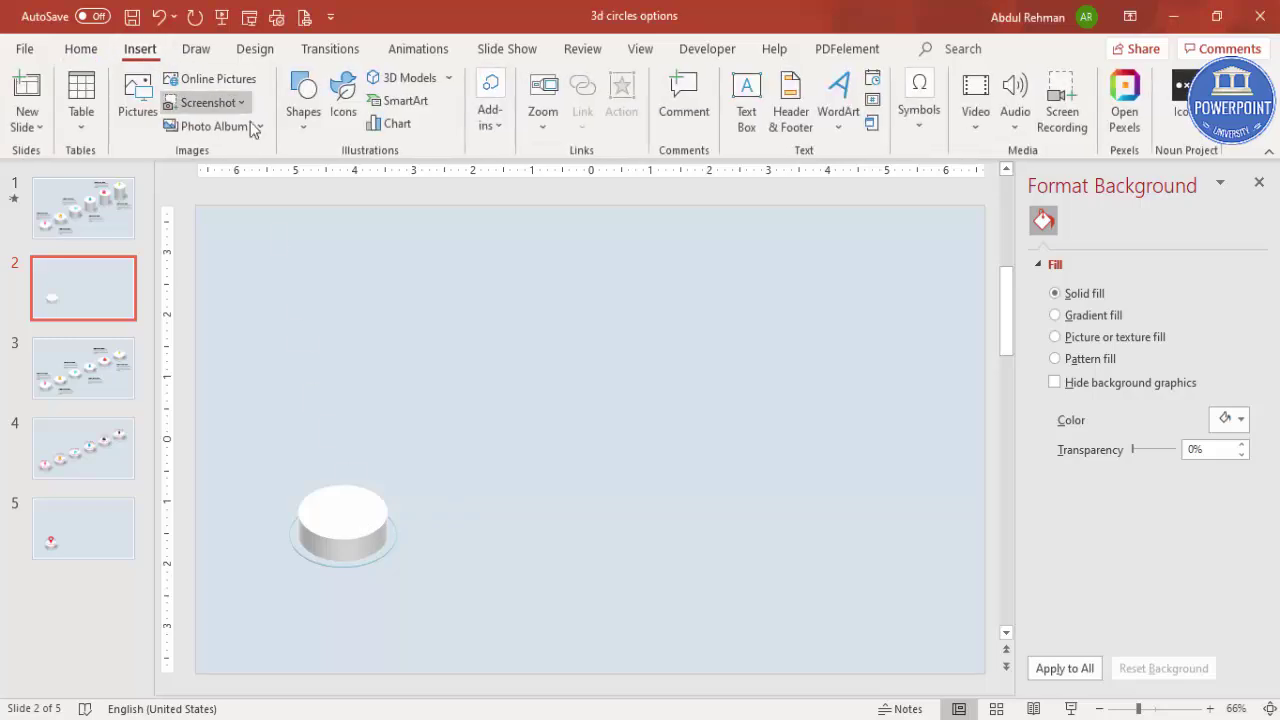
click(343, 110)
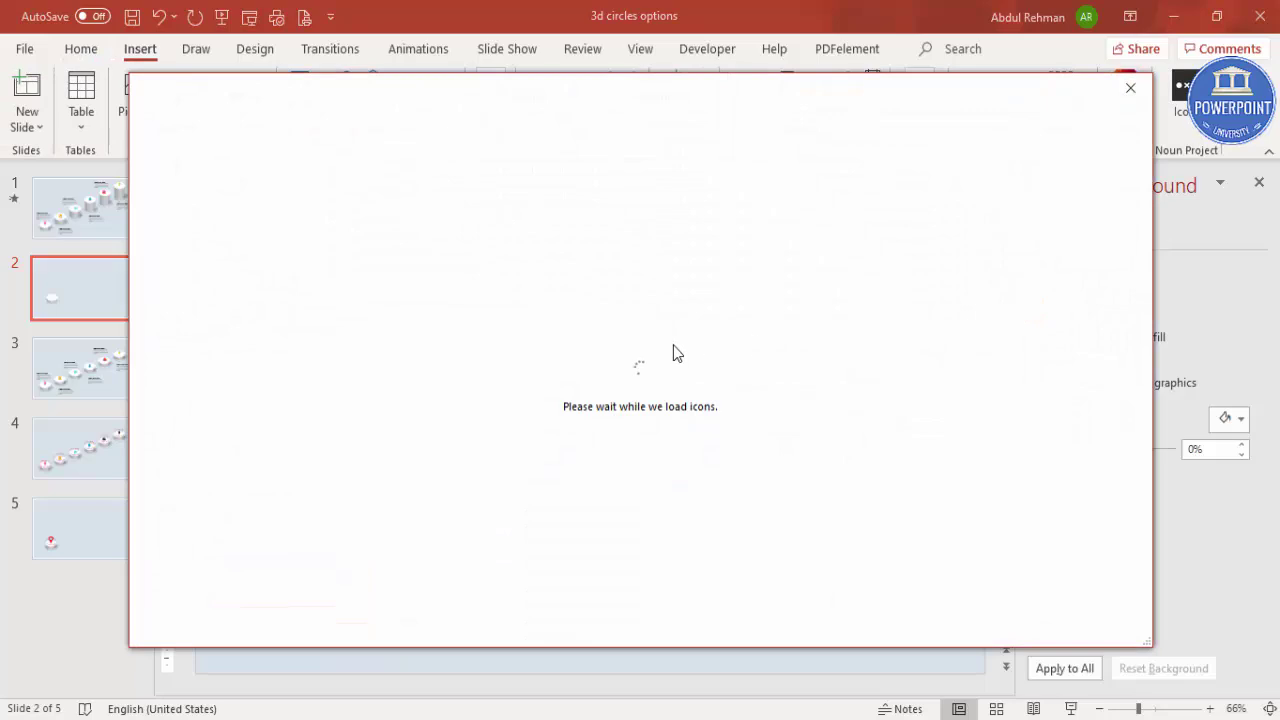
scroll(1020, 508, down, 2)
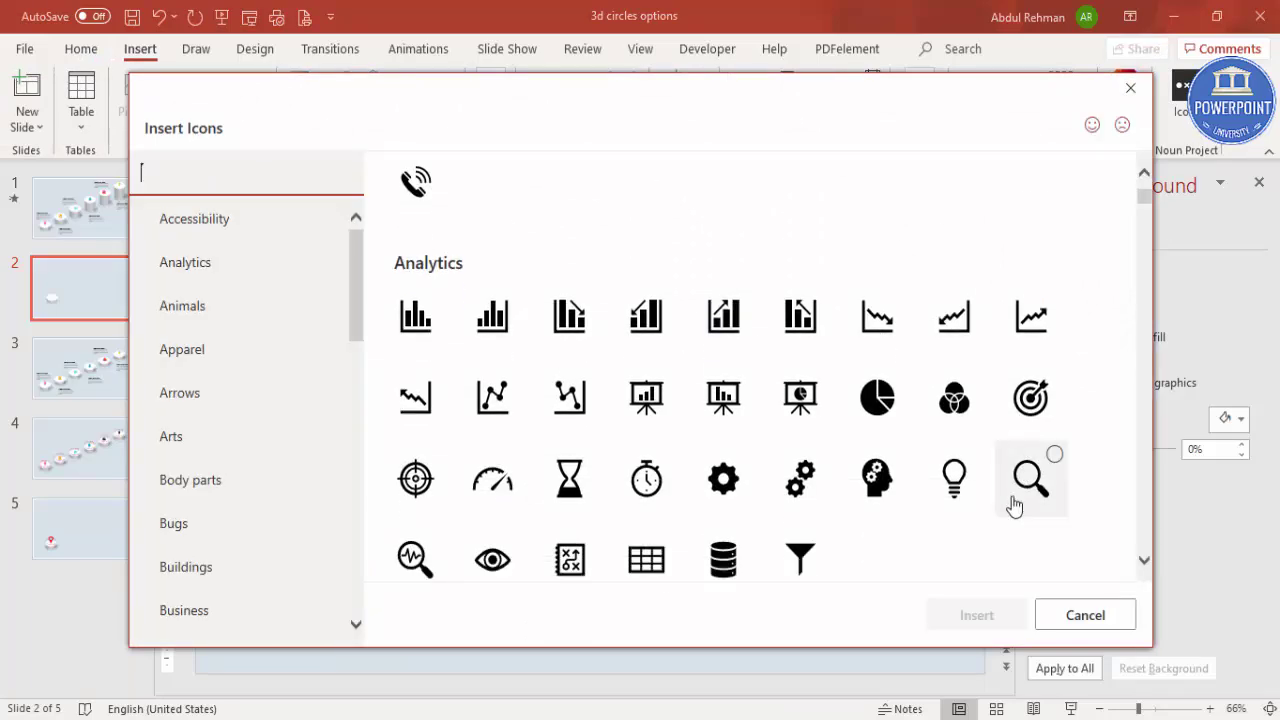
click(885, 482)
click(1000, 614)
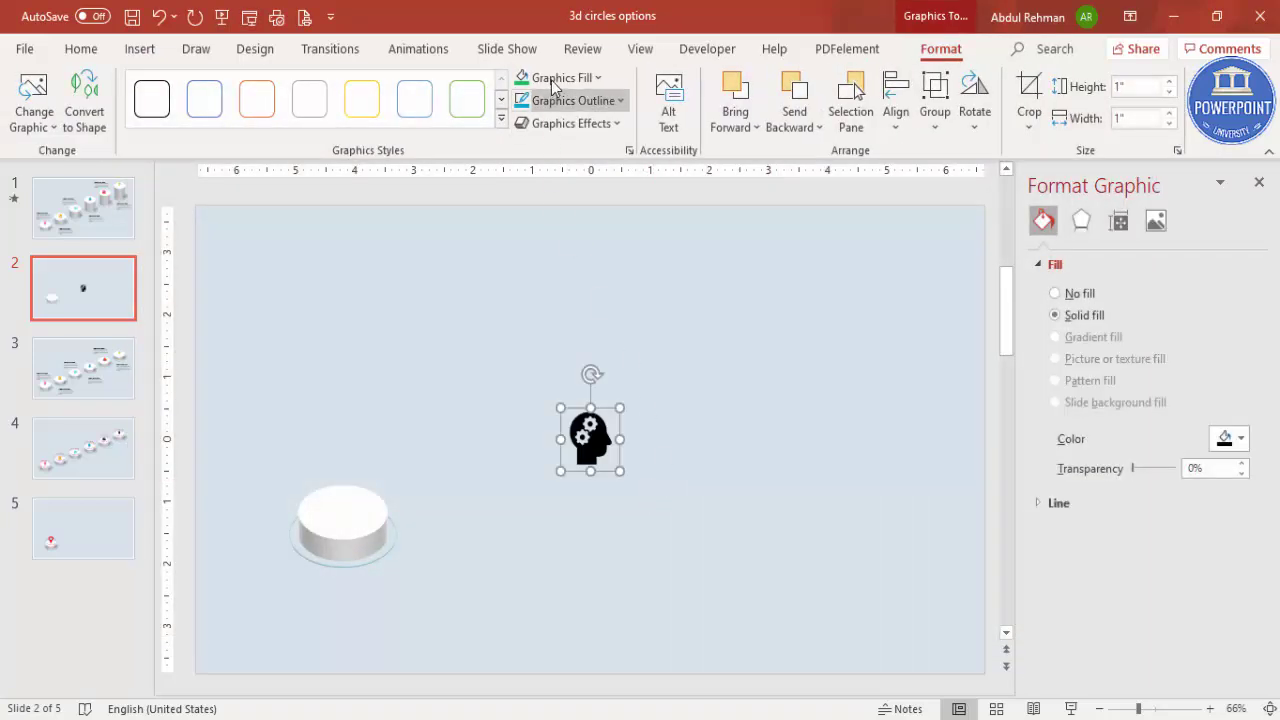
Colour the icon green and resize it to 0.5" square
click(527, 80)
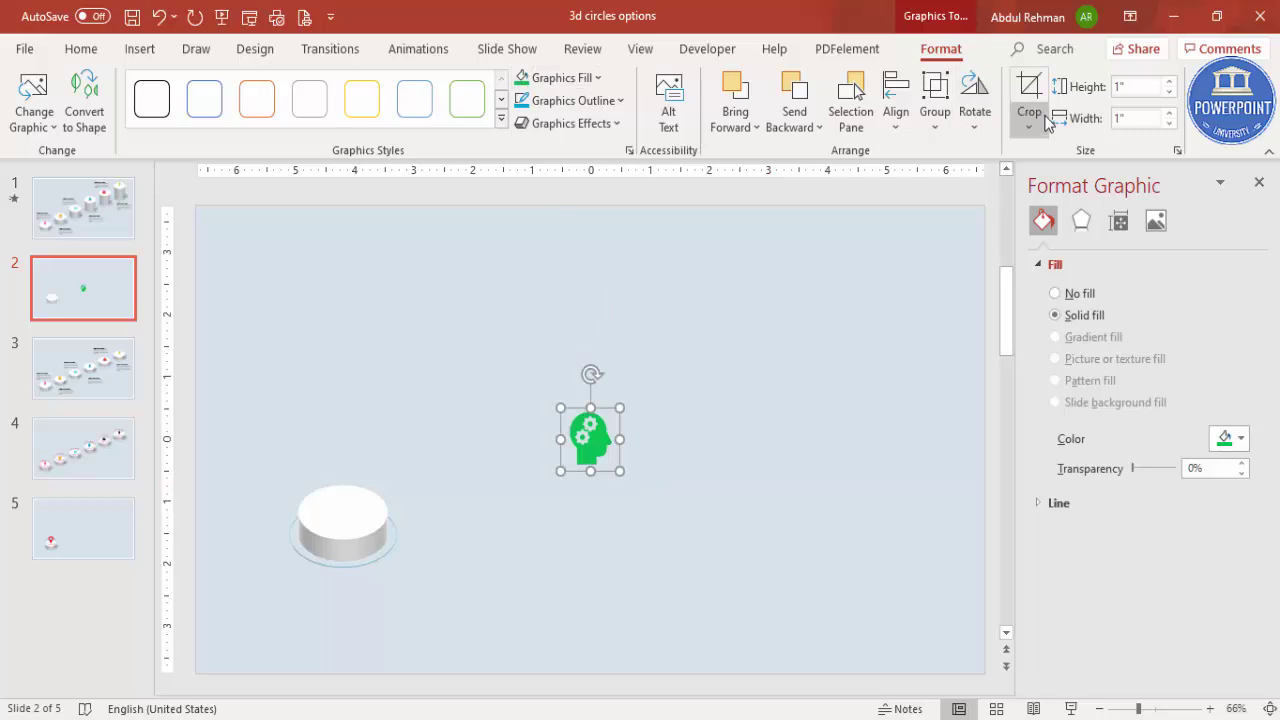
click(1142, 86)
text(.5)
key(Return)
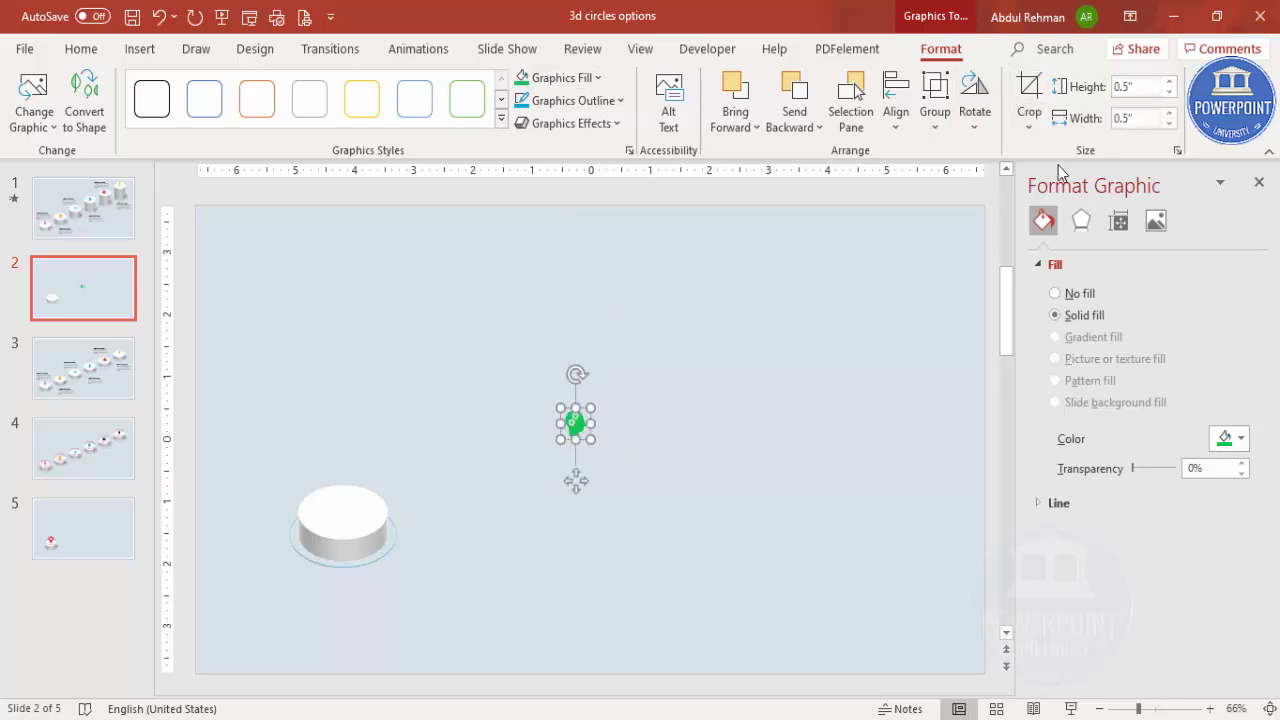
Zoom in on the icon and bring up the Shadow presets in its Effects settings
click(1164, 710)
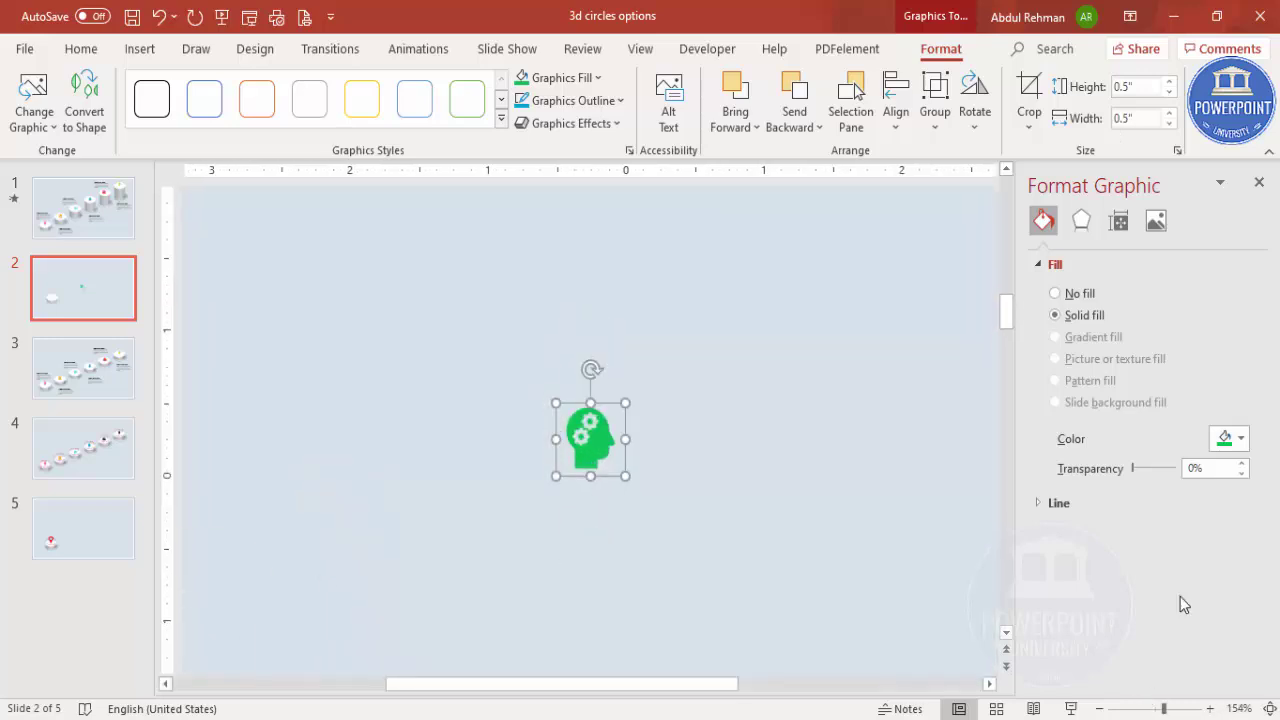
click(1081, 220)
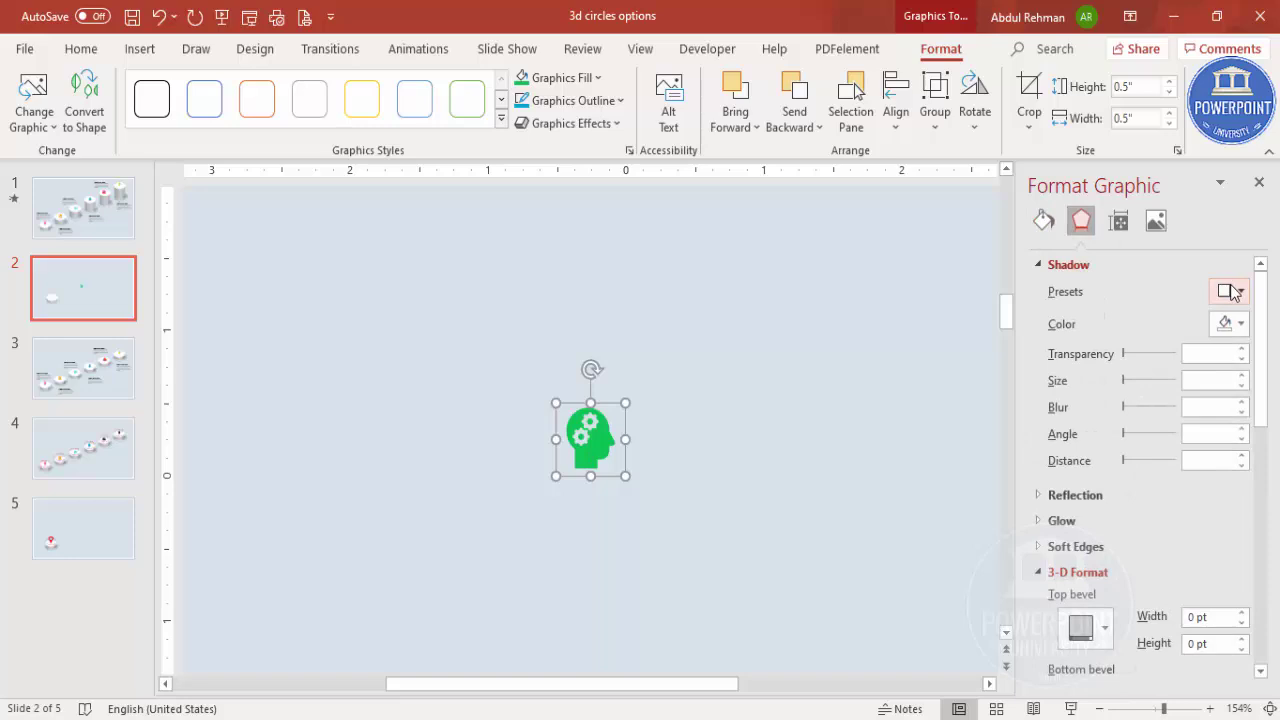
click(1240, 291)
drag(1268, 375, 1268, 510)
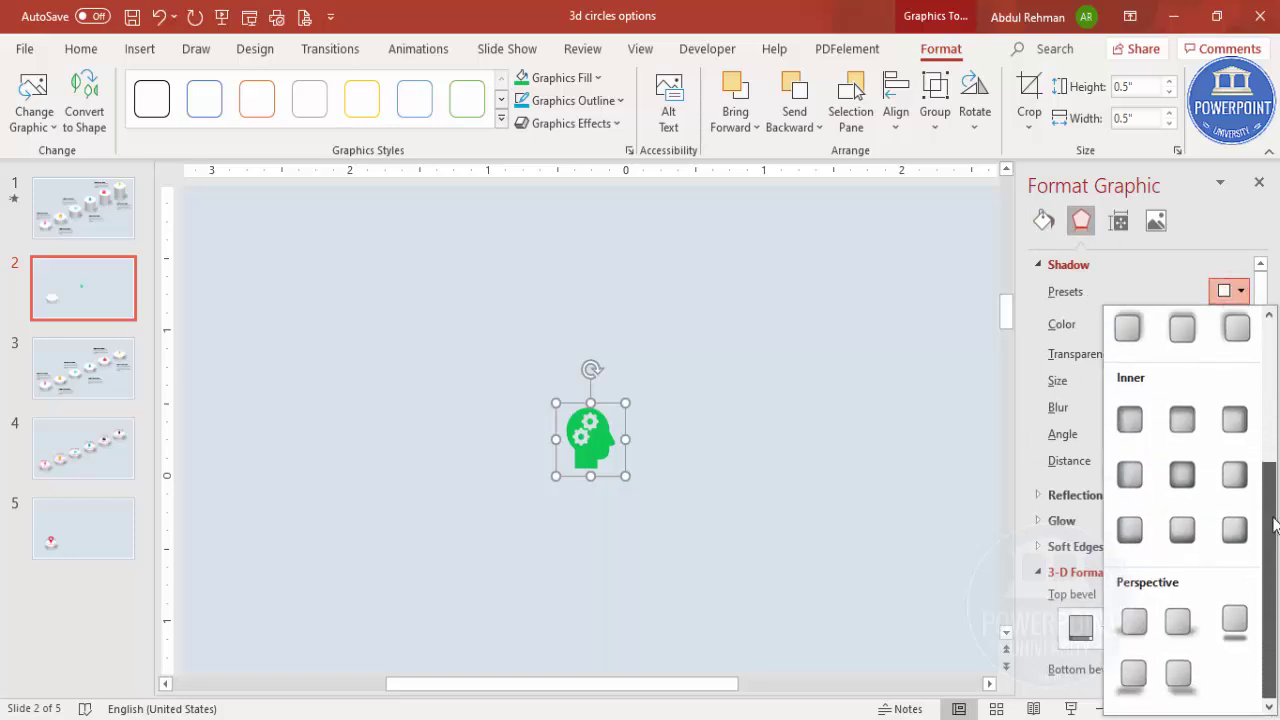
Apply the Perspective: Upper Left shadow and centre the icon on the cylinder's top
click(1136, 627)
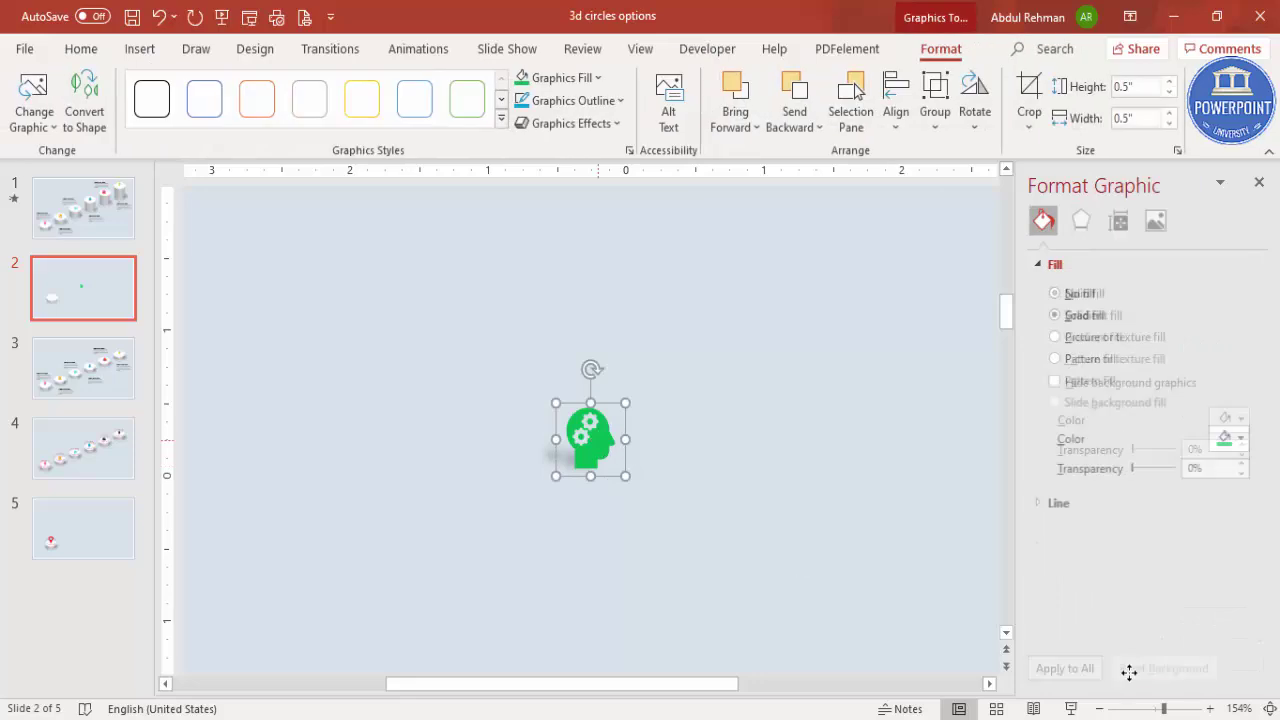
scroll(443, 457, down, 5)
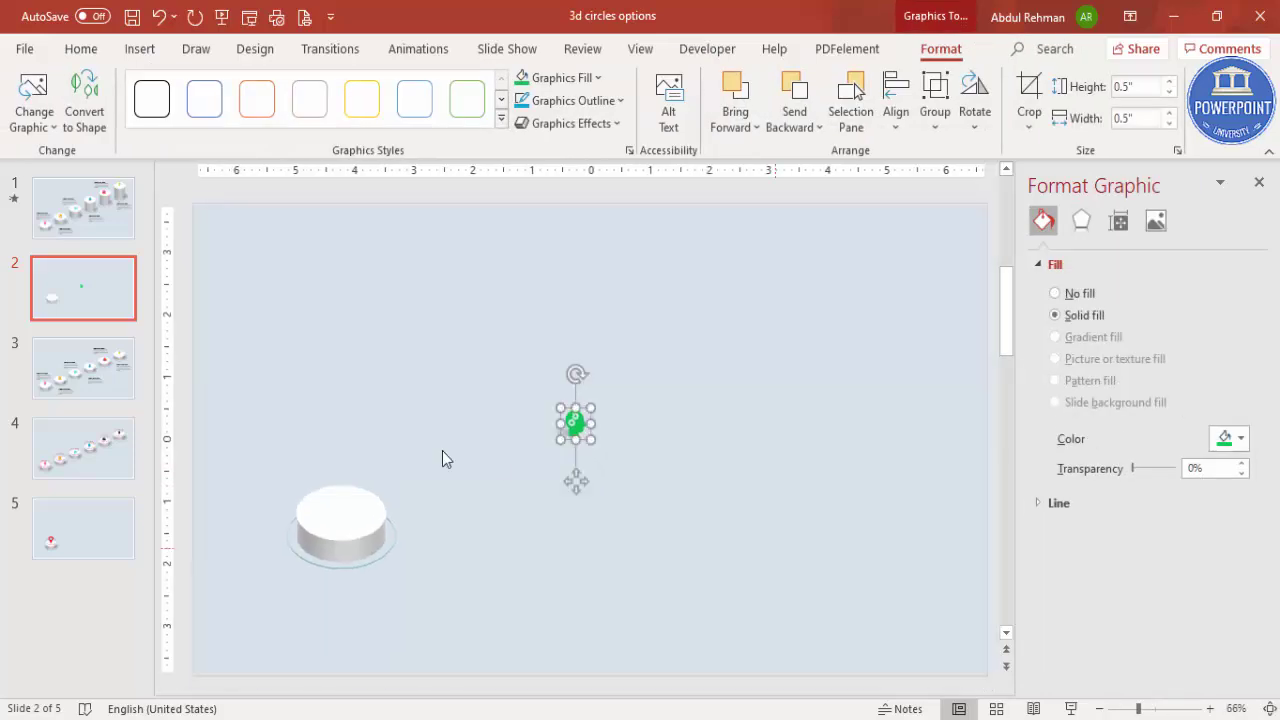
drag(574, 422, 344, 499)
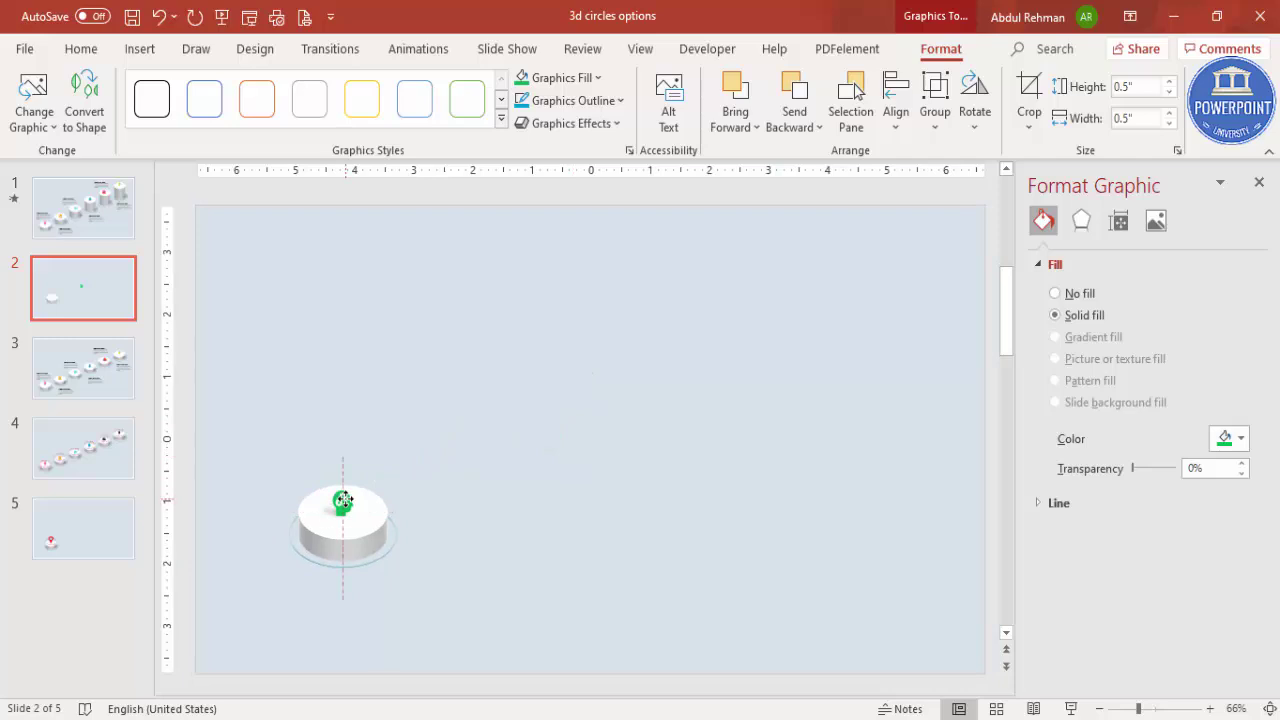
click(486, 464)
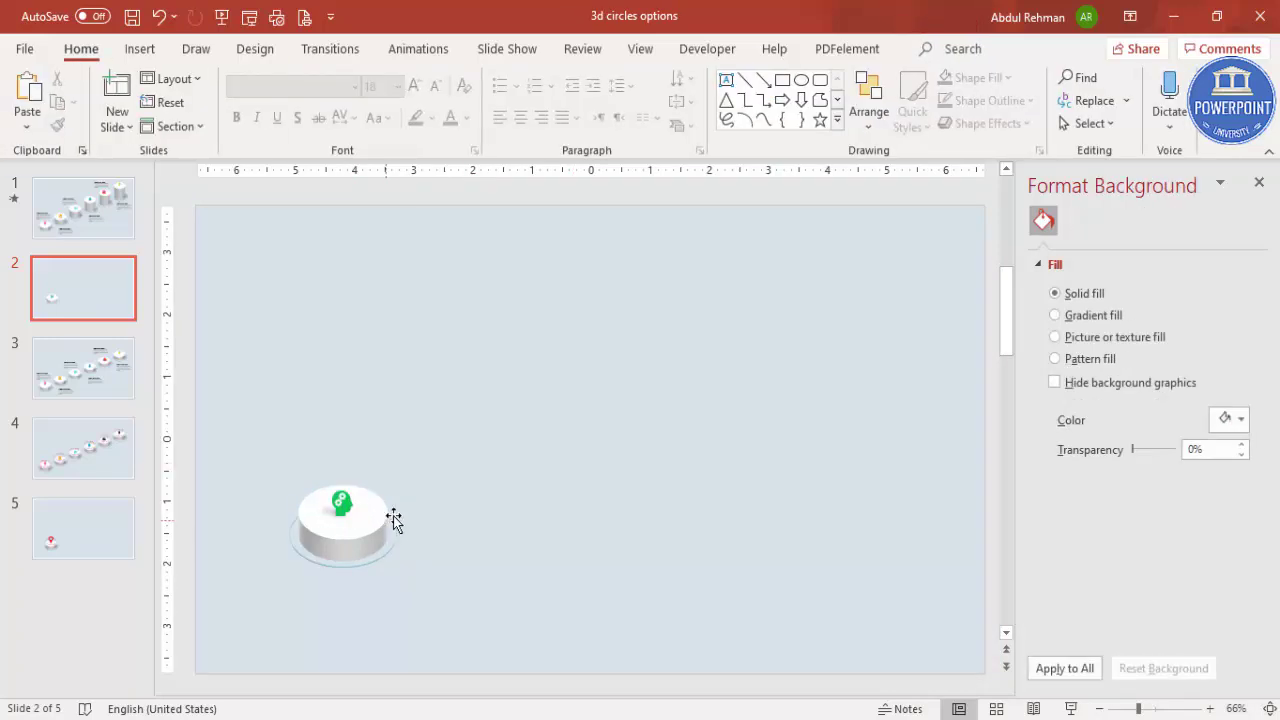